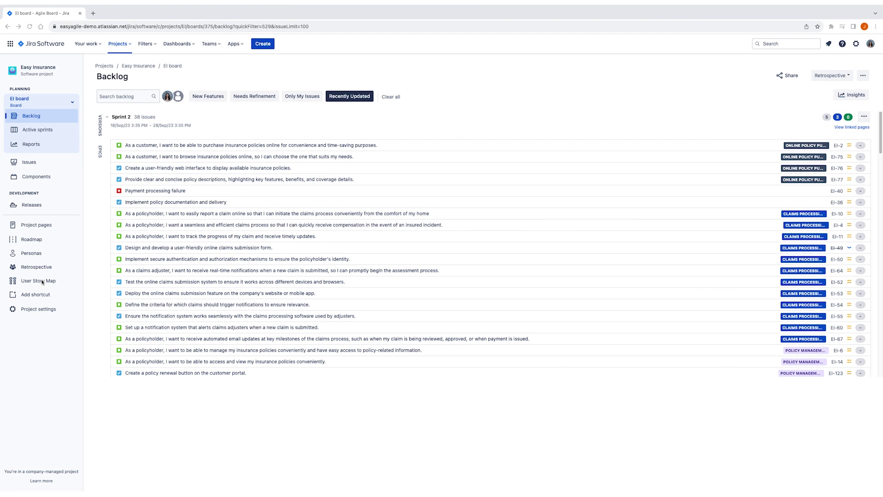
- Open the EI board's User Story Map from the sidebar
click(41, 282)
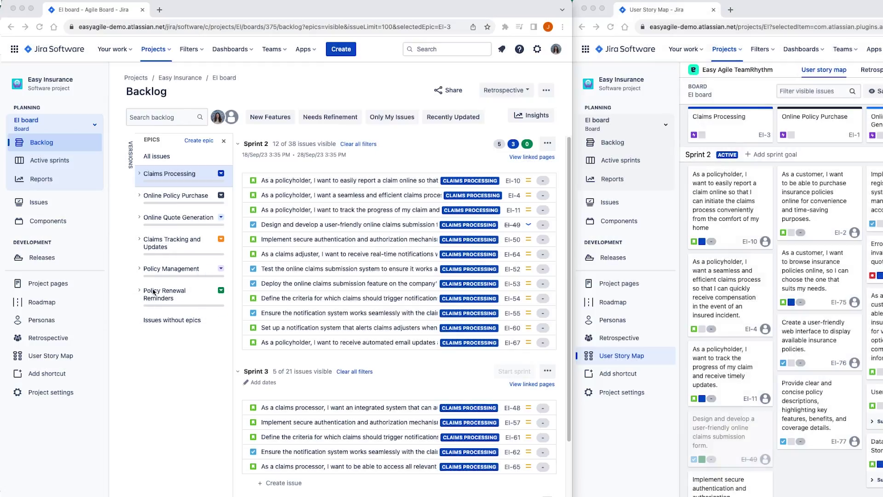
- Clear and then reapply the Claims Processing epic filter on the backlog
click(170, 181)
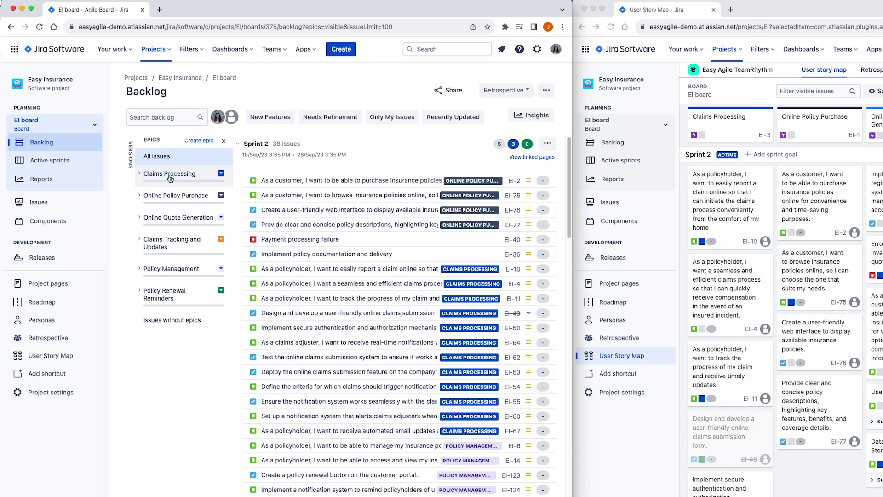
click(171, 178)
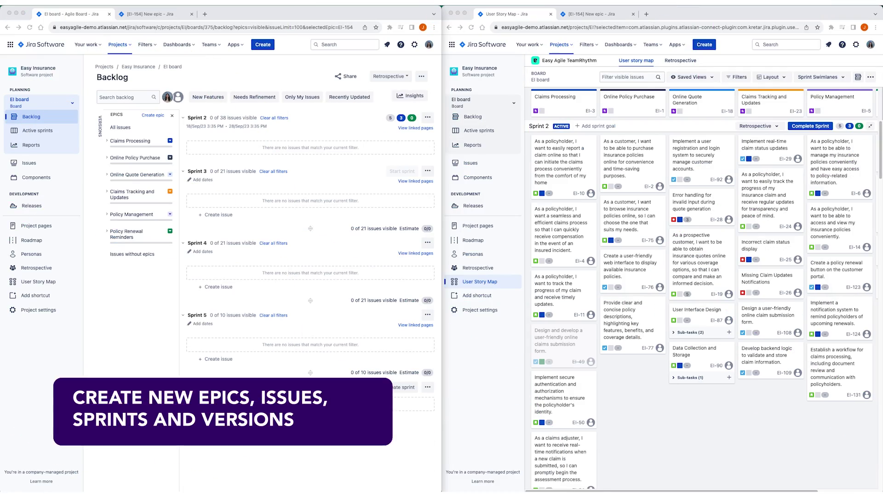
- Add epic 'New epic' with a Story card on the map, then reload the backlog and expand it
click(588, 86)
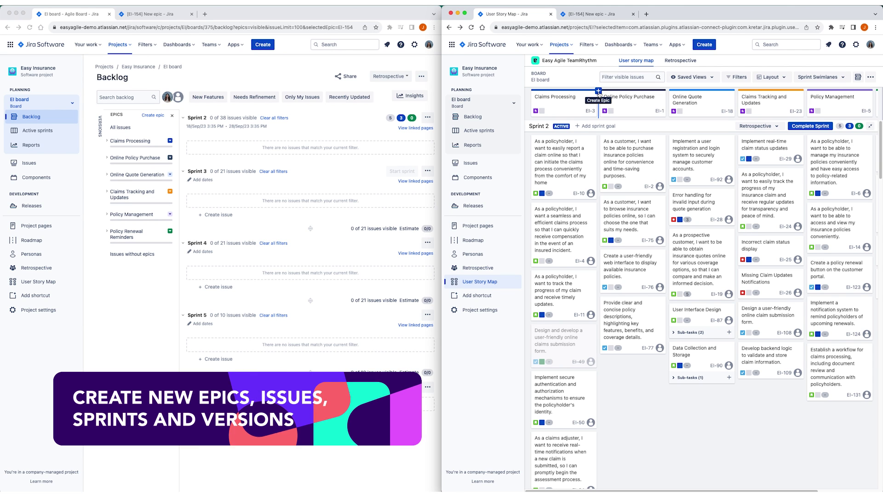
click(598, 91)
text(New epic)
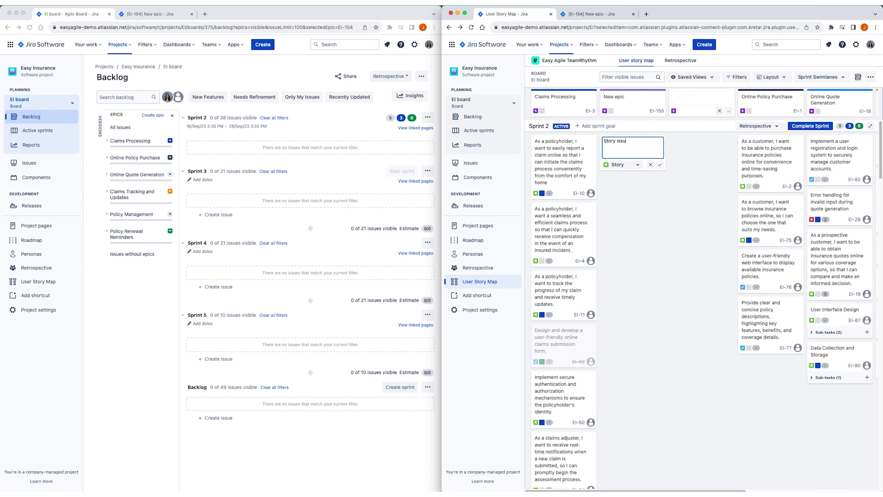
key(Return)
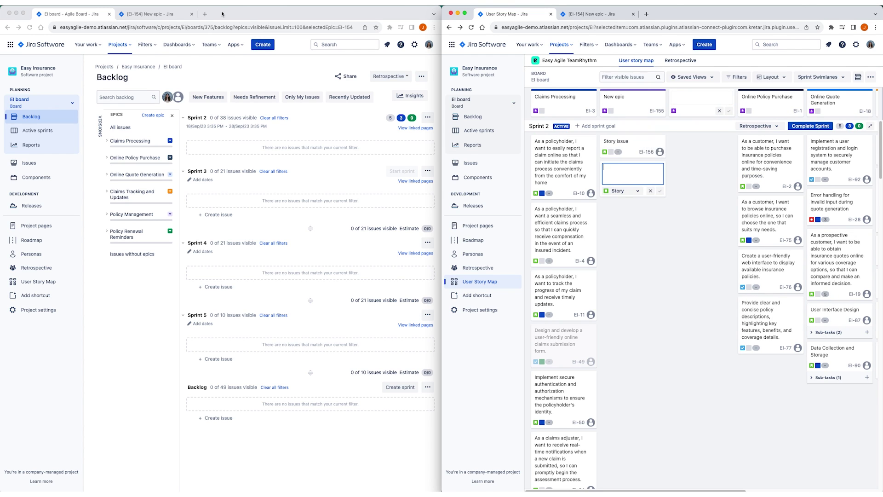
click(30, 28)
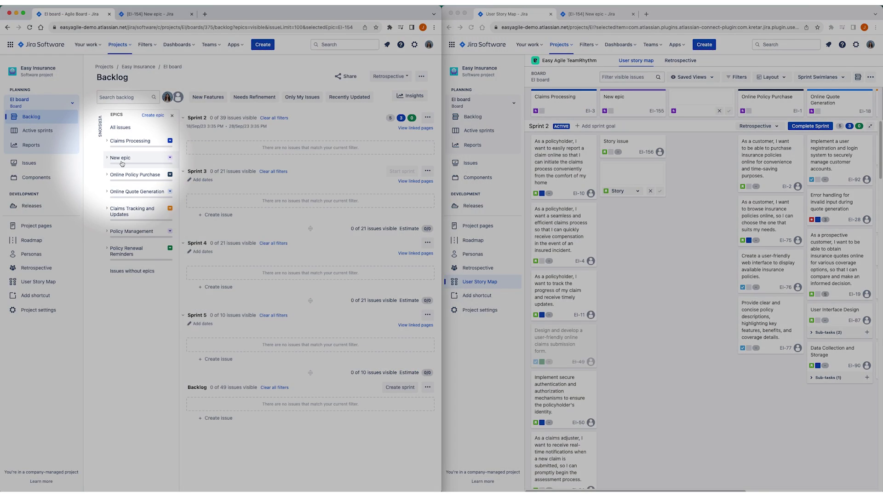
click(121, 162)
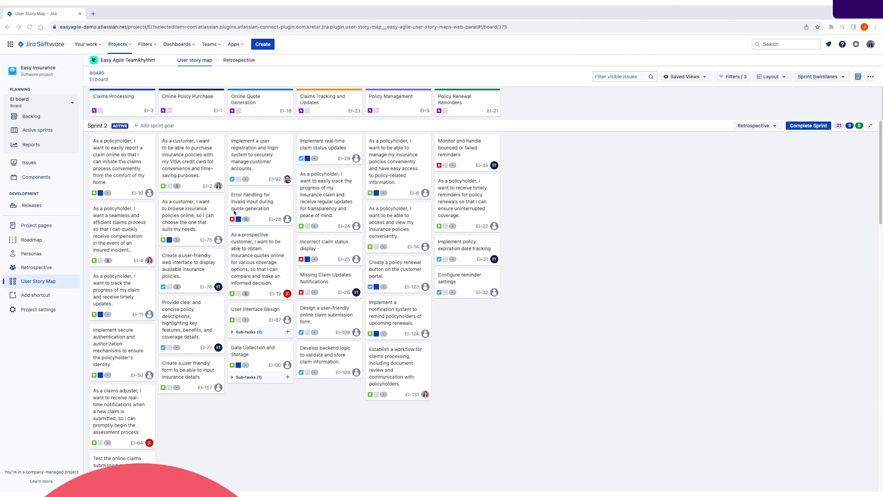
- Move EI-75 below EI-76 and place unassigned EI-40 and EI-36 under Policy Management
drag(214, 218, 212, 249)
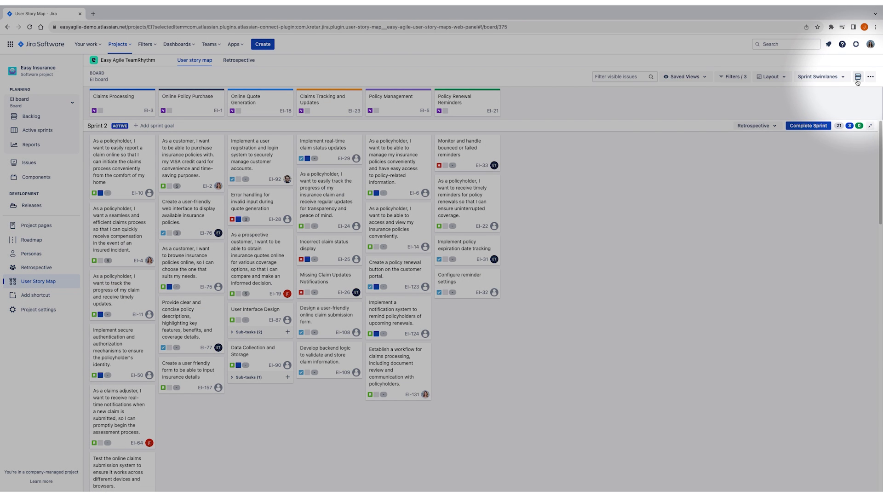
click(858, 78)
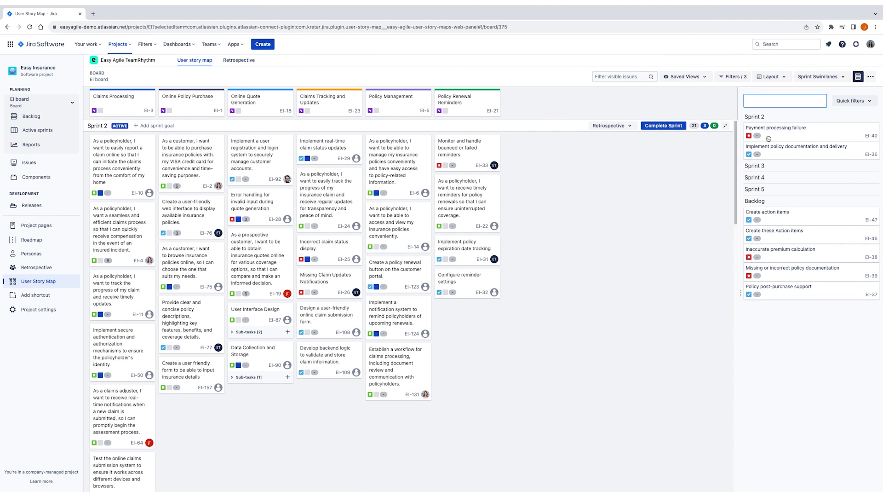
drag(746, 146, 387, 144)
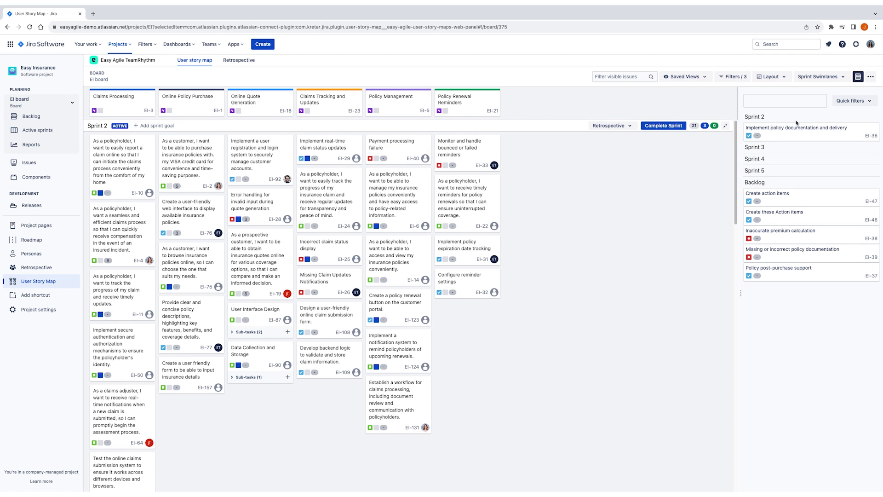
drag(793, 131, 411, 138)
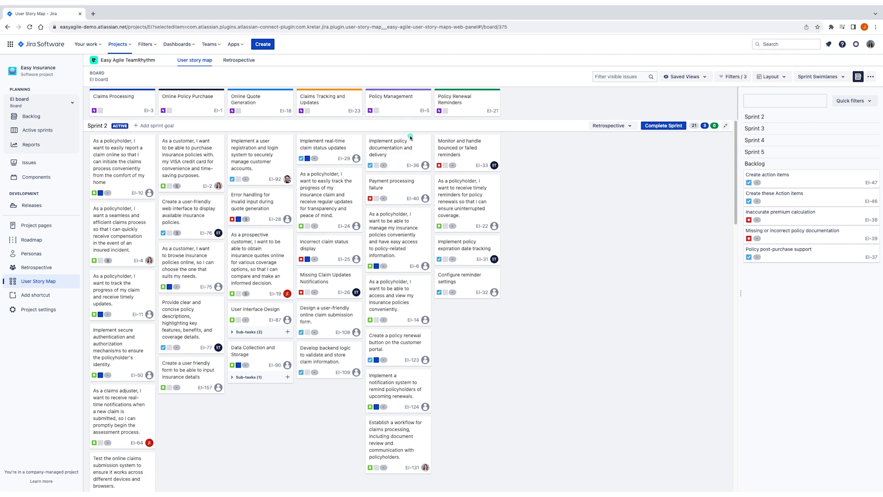
click(857, 81)
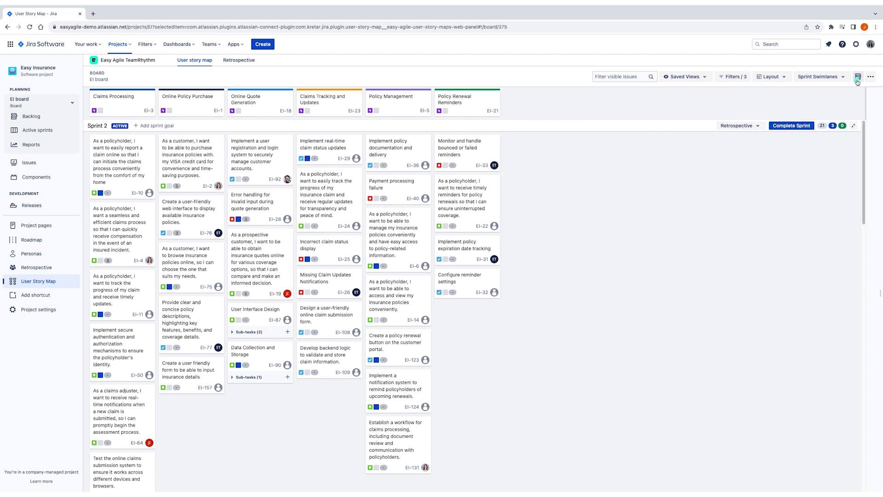
- Send story EI-7 into Sprint 2 from its card menu
scroll(246, 319, down, 10)
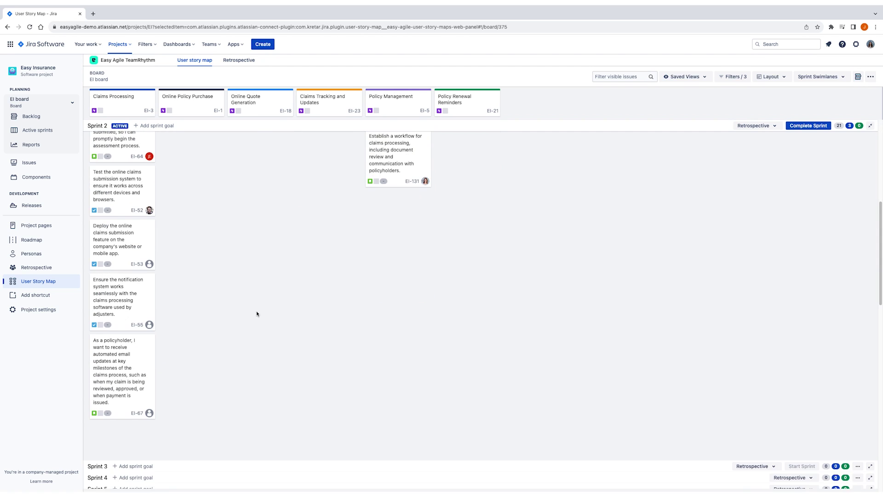
scroll(258, 315, down, 1)
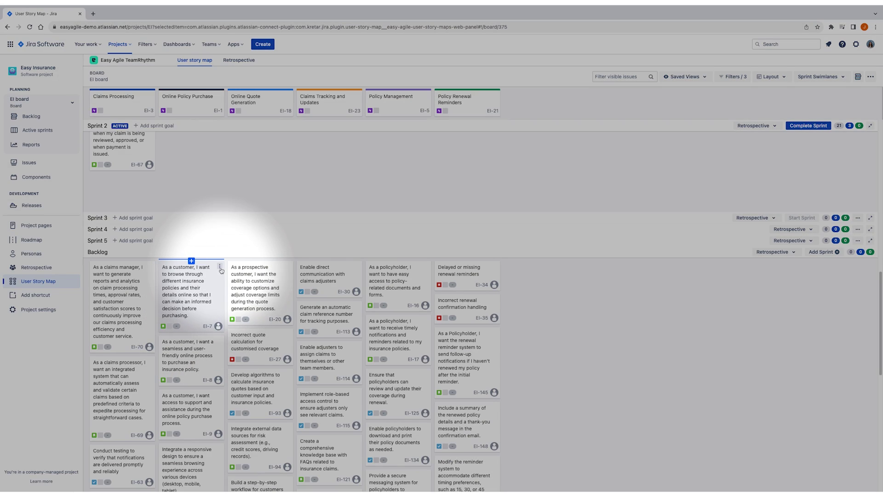
click(220, 266)
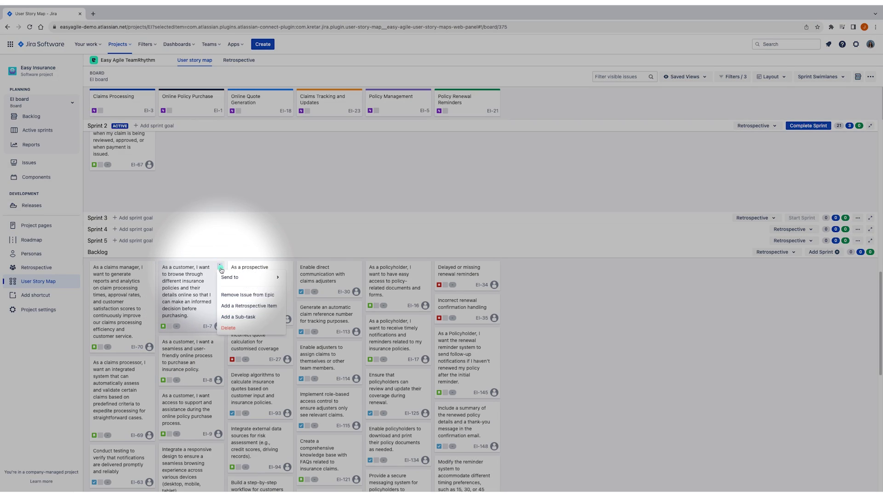
mouse_move(248, 284)
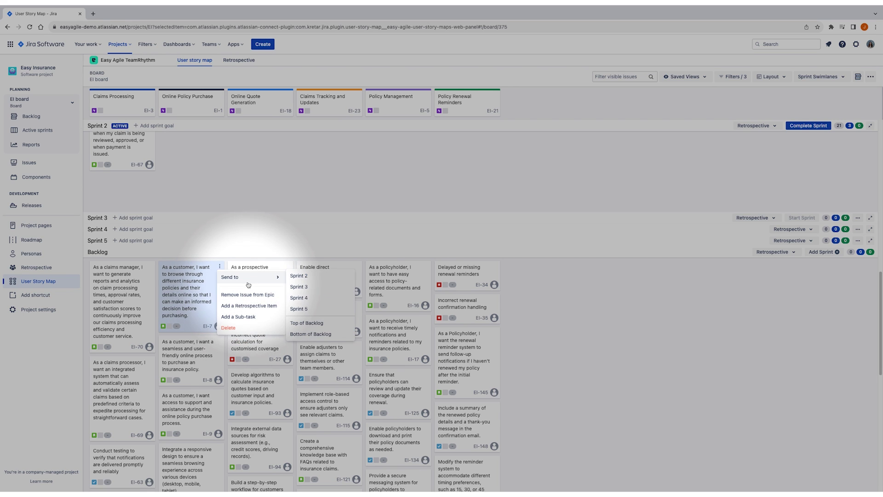
click(307, 278)
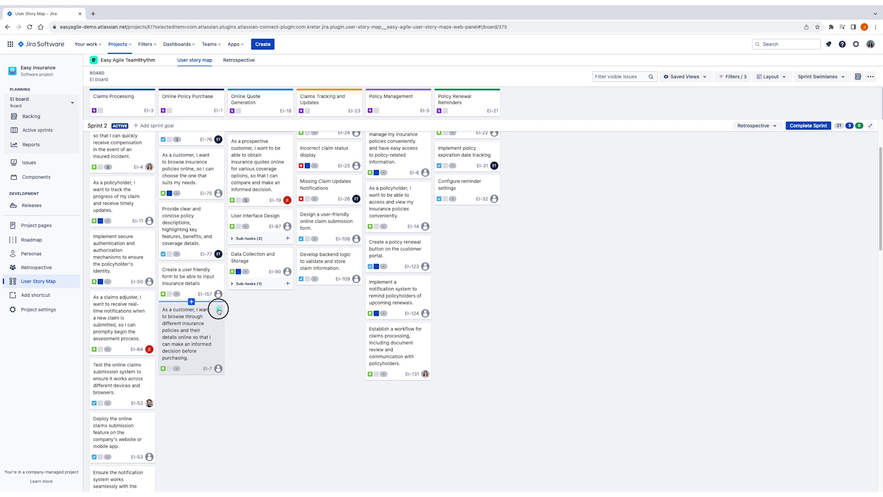
- Send EI-7 back to the top of the backlog
click(219, 311)
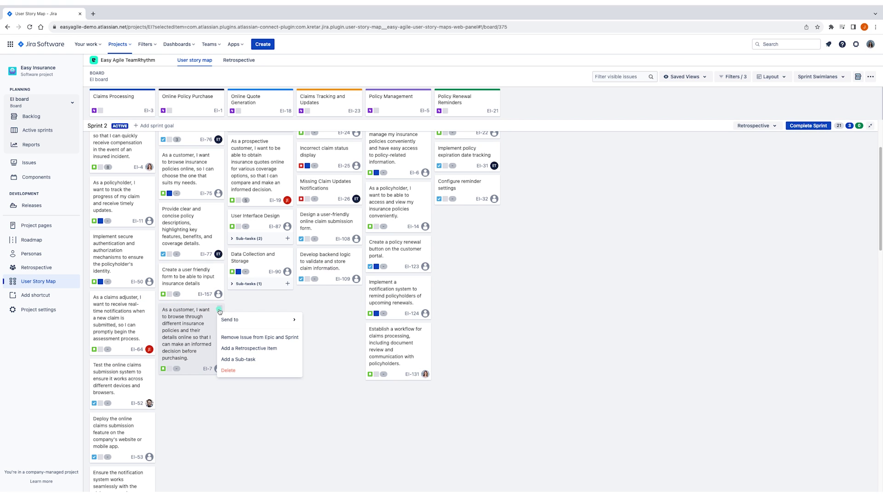
mouse_move(236, 322)
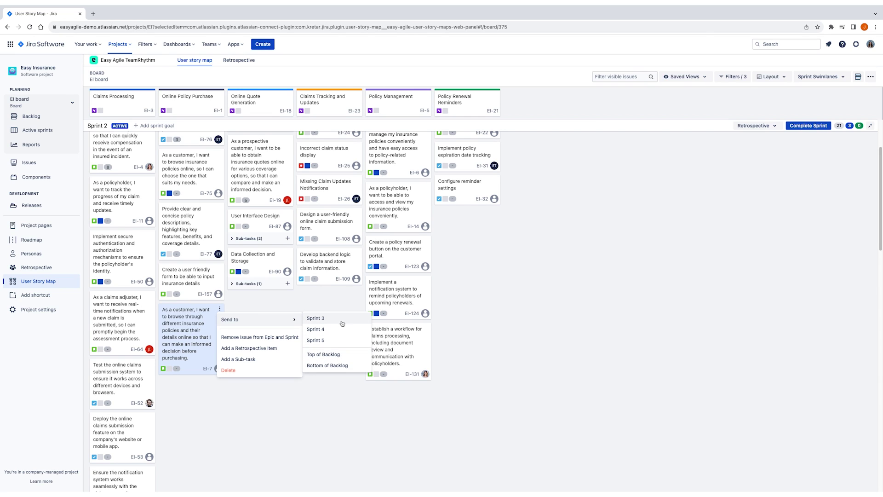
click(336, 356)
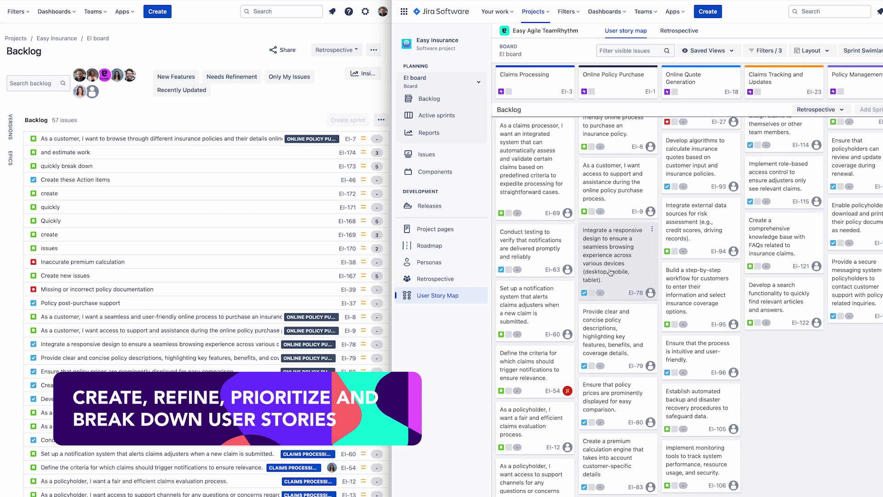
- Save EI-2's edited summary, view its details, and add an insurance details form story
scroll(611, 272, down, 3)
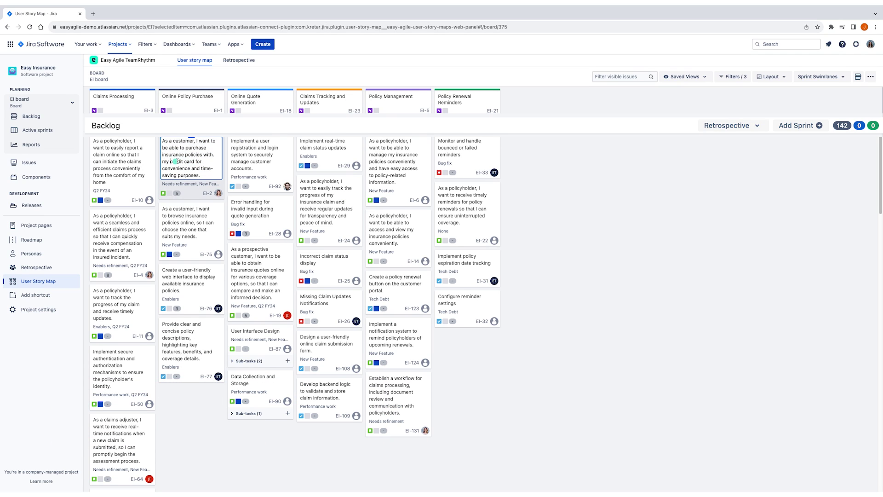
key(Return)
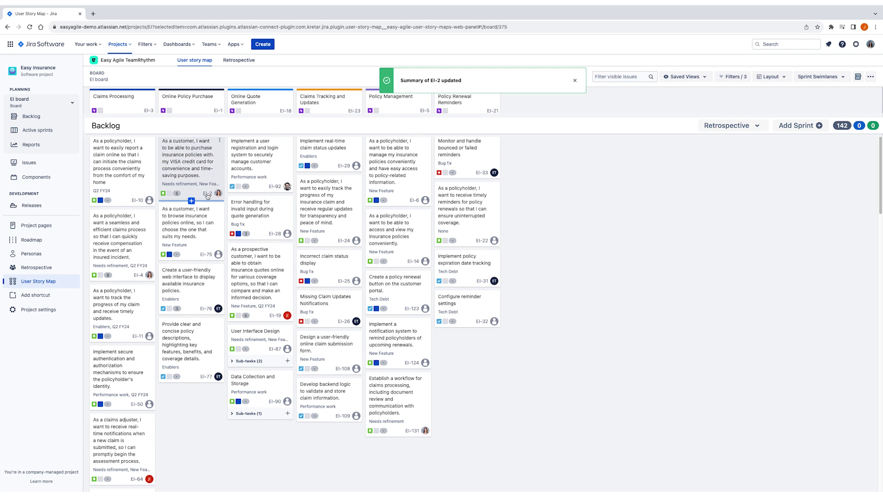
click(208, 196)
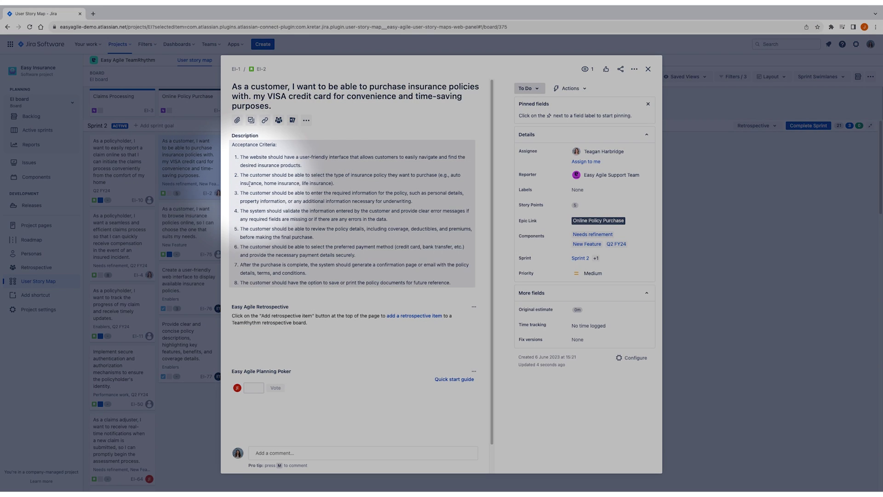
click(190, 403)
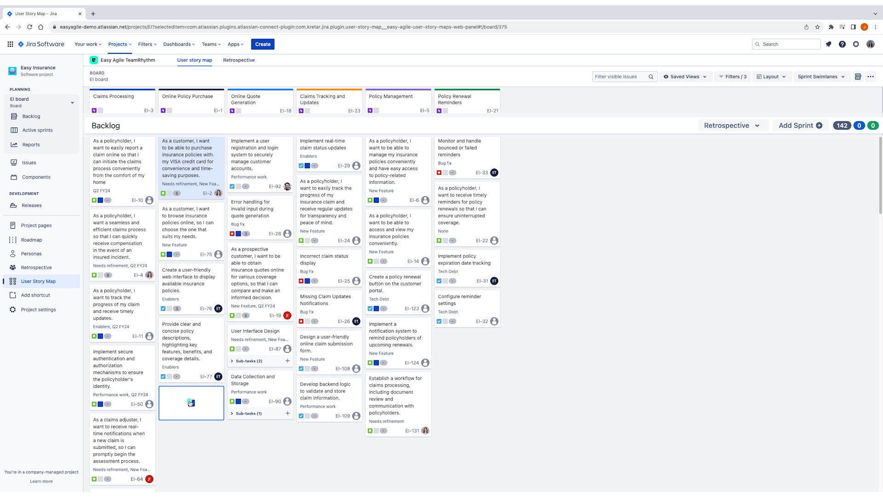
click(190, 403)
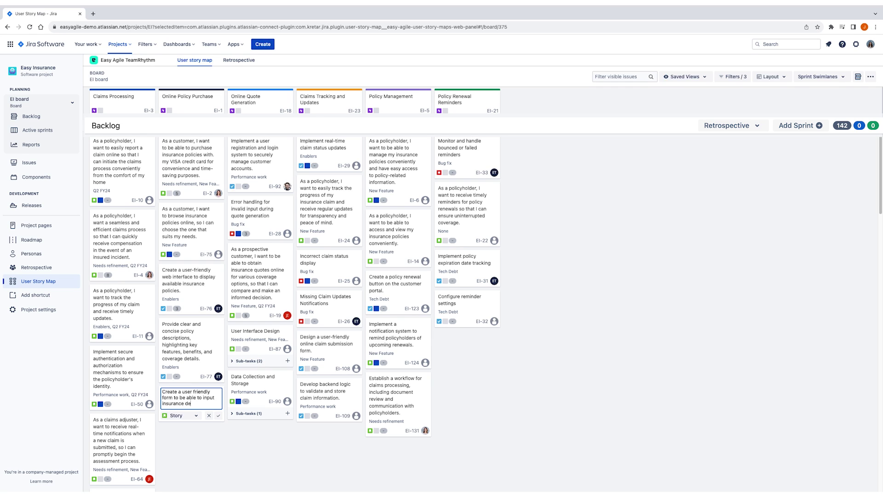
key(Return)
- Move EI-75 down, add the Mastercard sub-task to EI-2, and estimate EI-24 at 3
drag(213, 206, 212, 248)
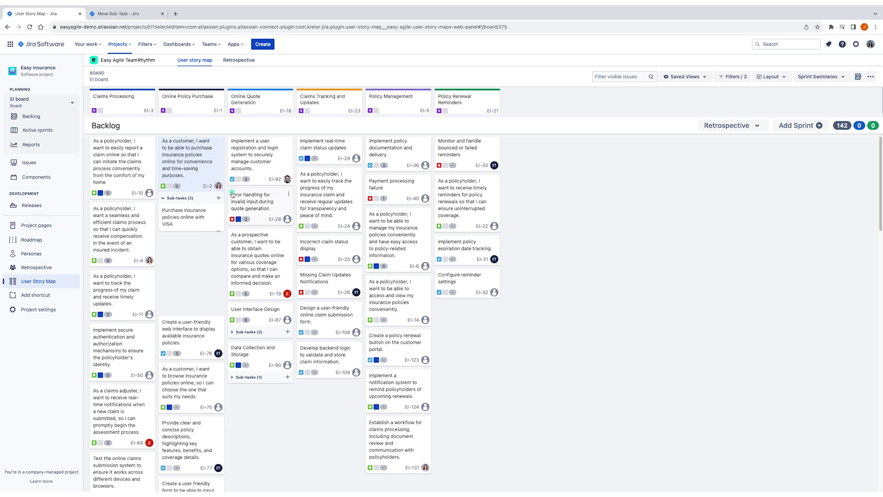
click(219, 307)
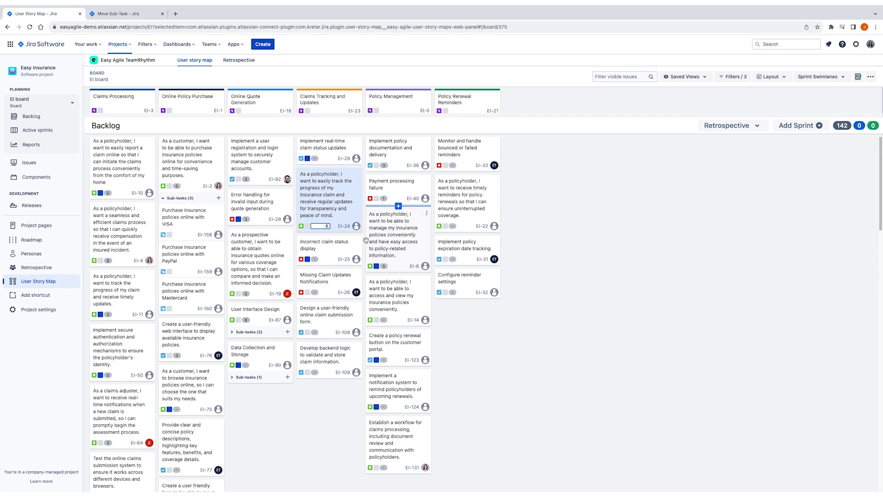
text(3)
key(Down)
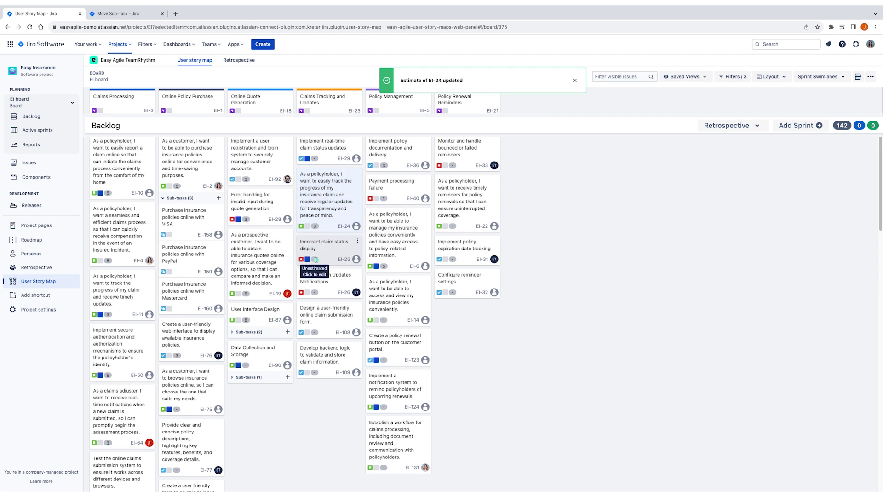
text(1)
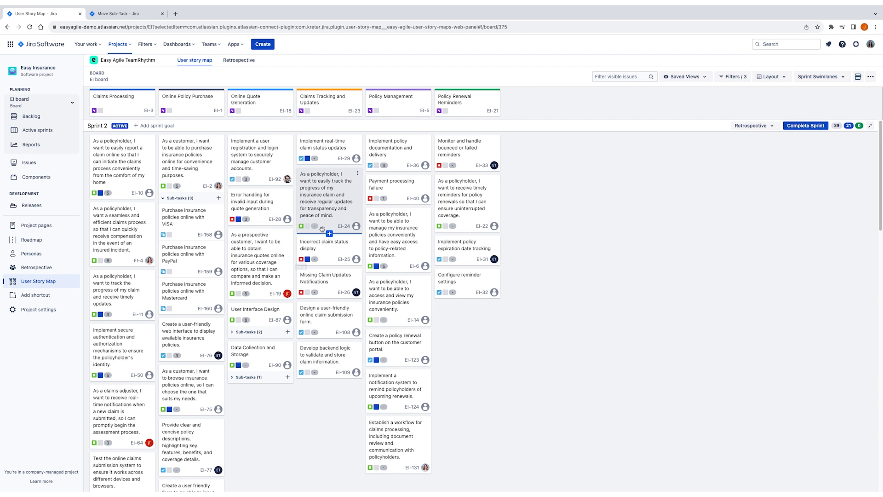
- Estimate EI-24 at 3 story points and EI-25 at 1
click(317, 226)
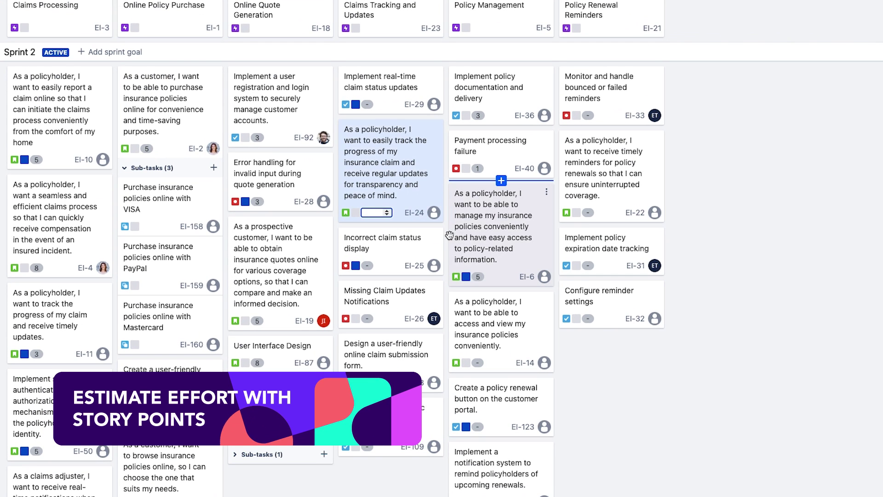
text(3)
key(Return)
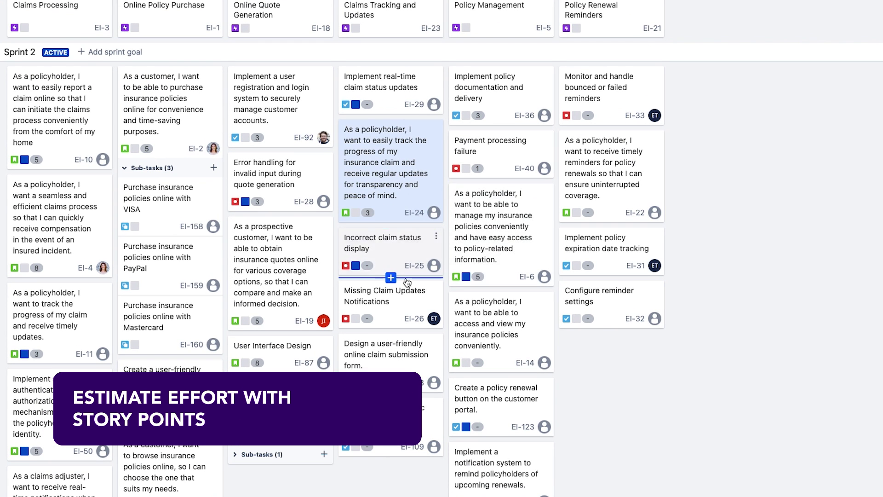
click(367, 265)
text(1)
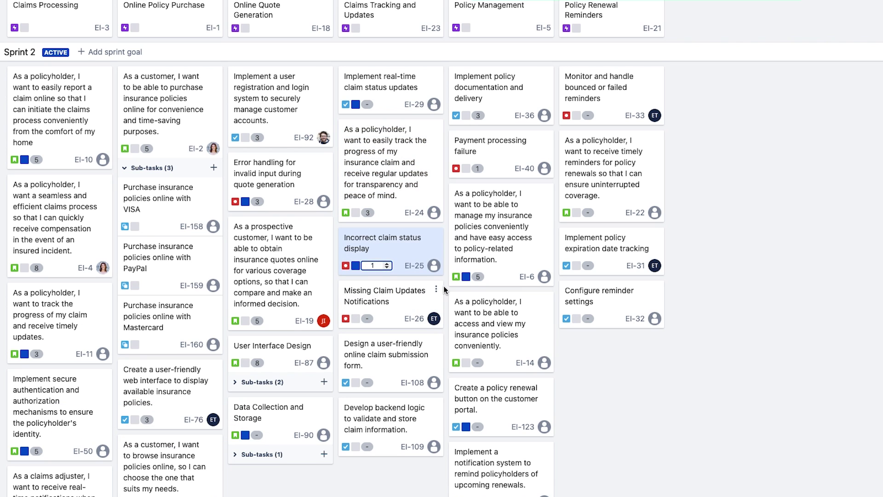
key(Return)
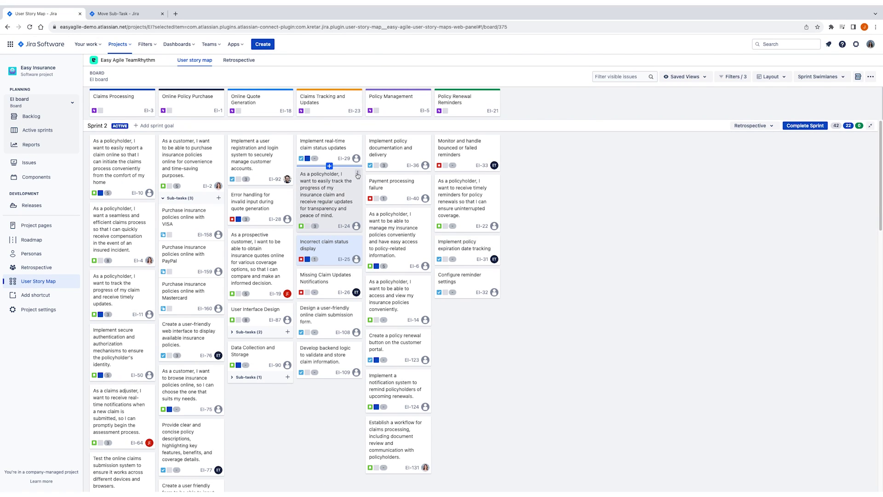
- Send EI-24 to Sprint 3 via its card menu
click(358, 174)
mouse_move(414, 184)
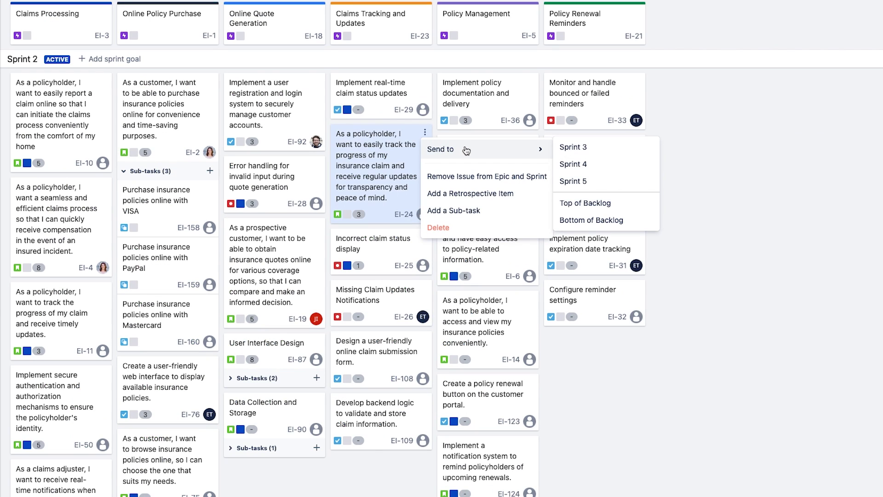
click(572, 148)
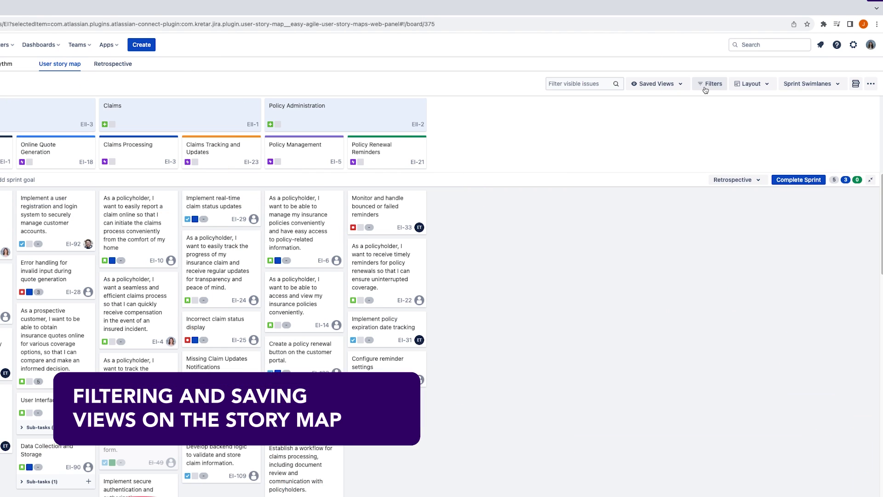
- Open the story map filters, check the components list, and exclude Done issues
click(709, 84)
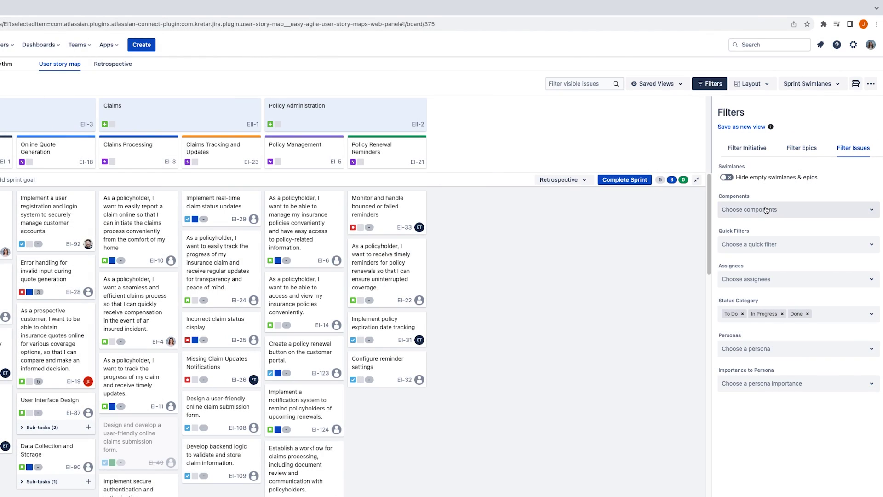
click(766, 210)
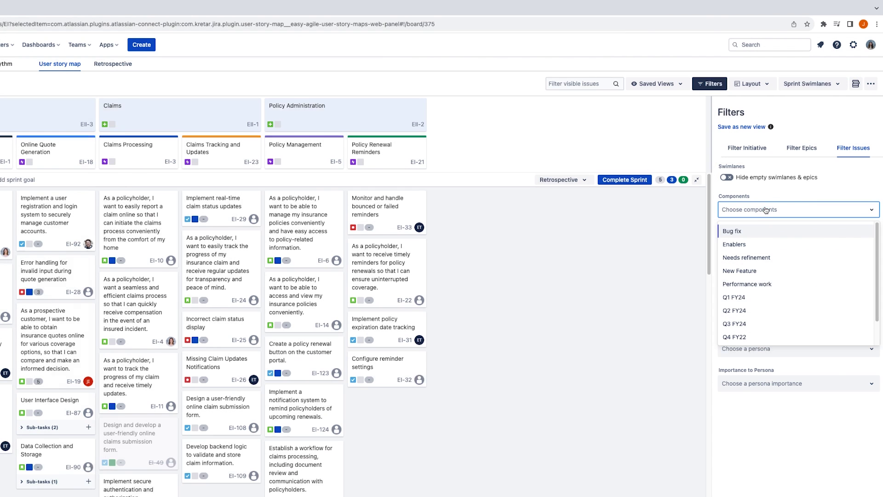
click(766, 210)
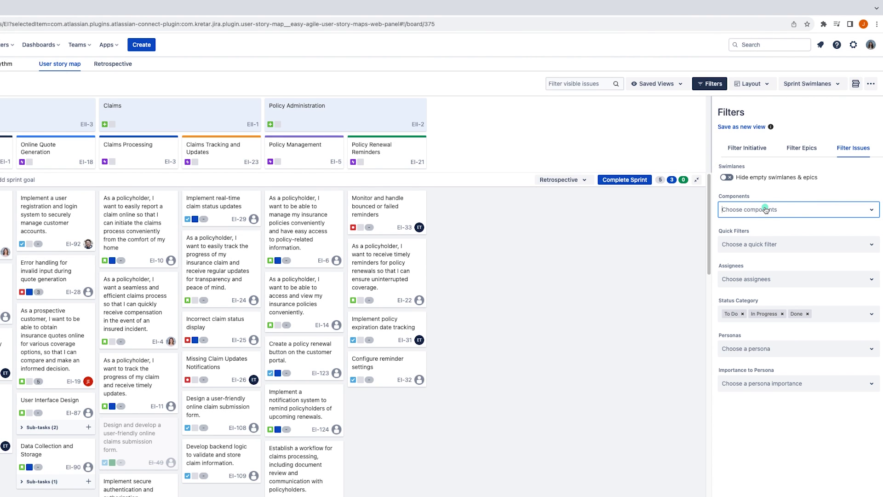
click(807, 314)
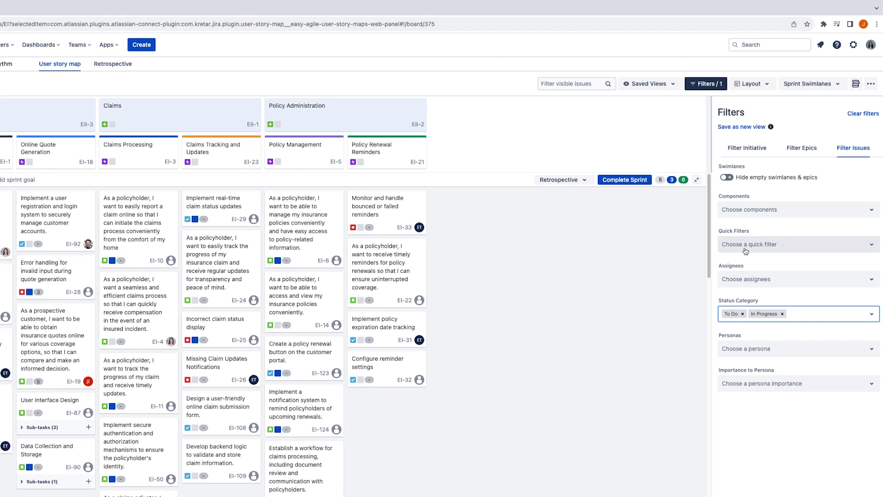
- Review quick filters, assignees and personas, then save the filters as 'Refinement View'
click(746, 245)
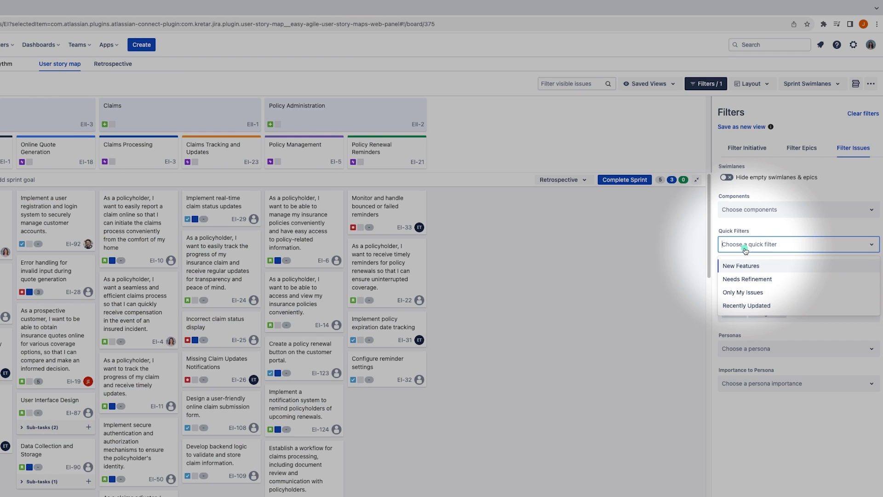
click(746, 248)
click(755, 281)
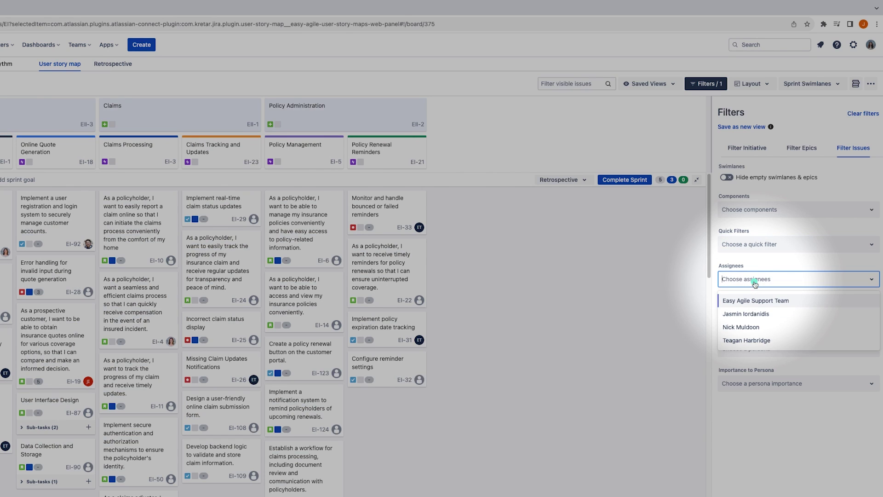
click(755, 282)
click(761, 348)
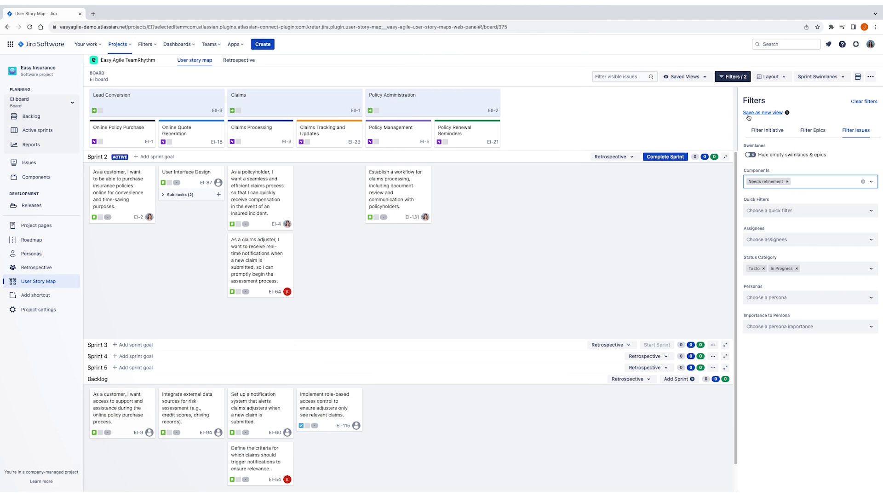
click(749, 114)
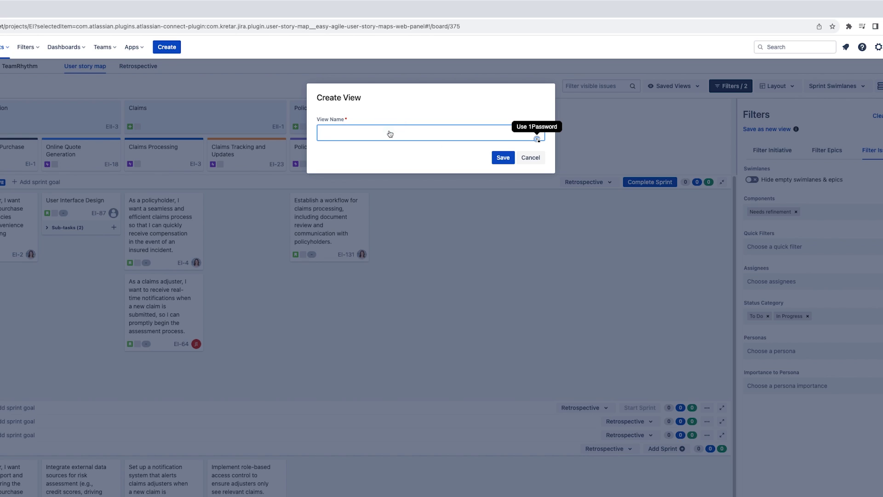
text(R)
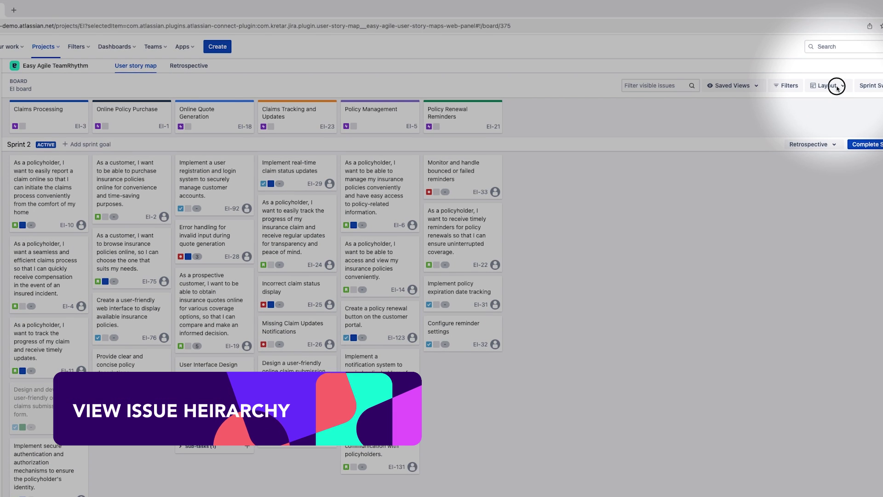
- Show the Initiative level, expand and collapse EI-90's sub-tasks, then open Configure hierarchy
click(773, 76)
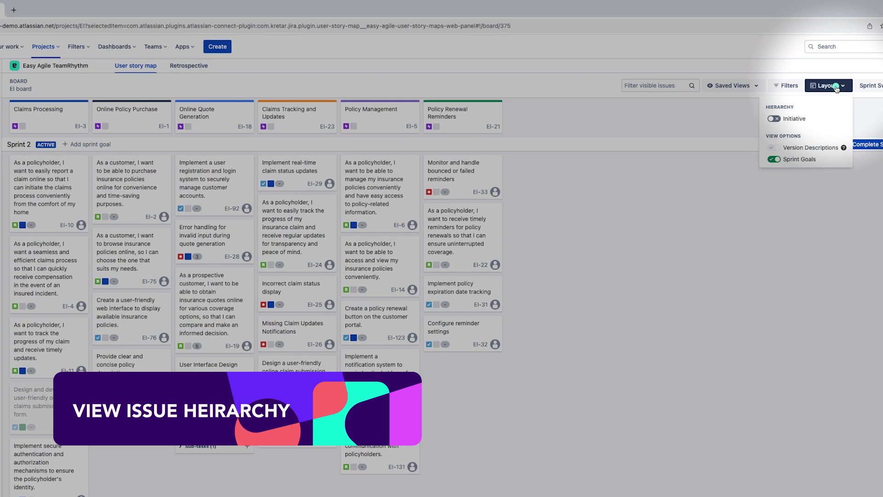
click(777, 119)
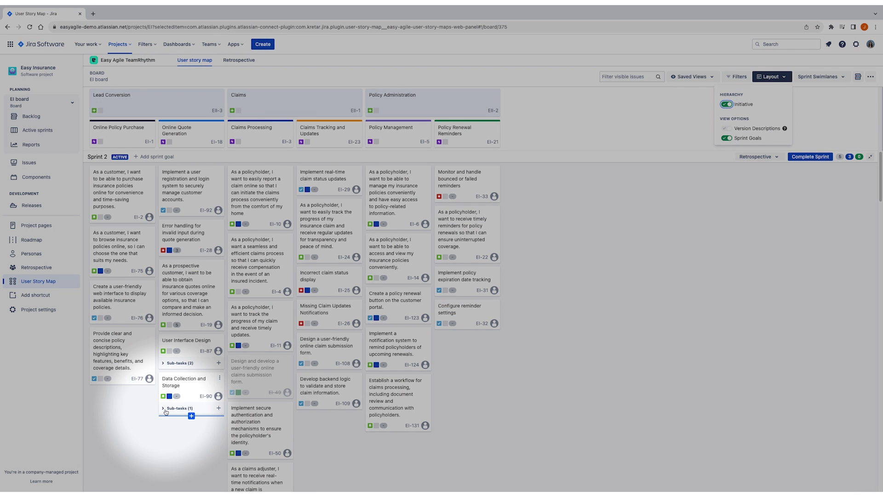
click(165, 409)
click(164, 411)
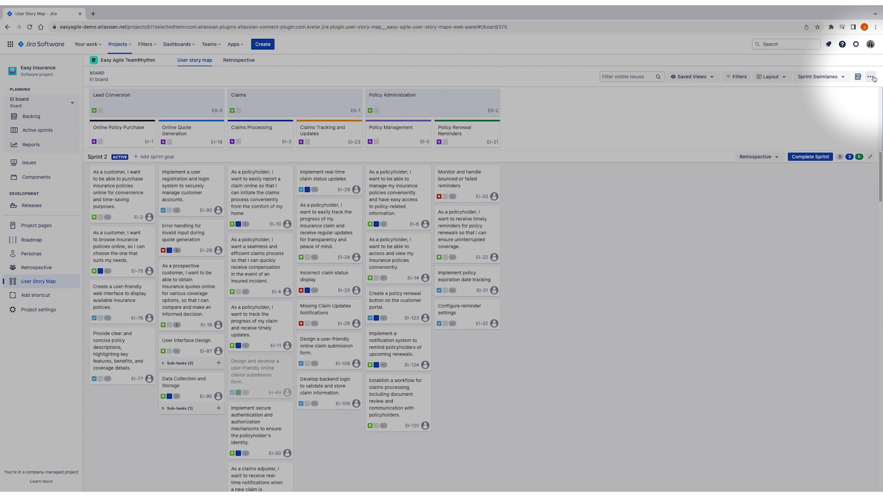
click(872, 77)
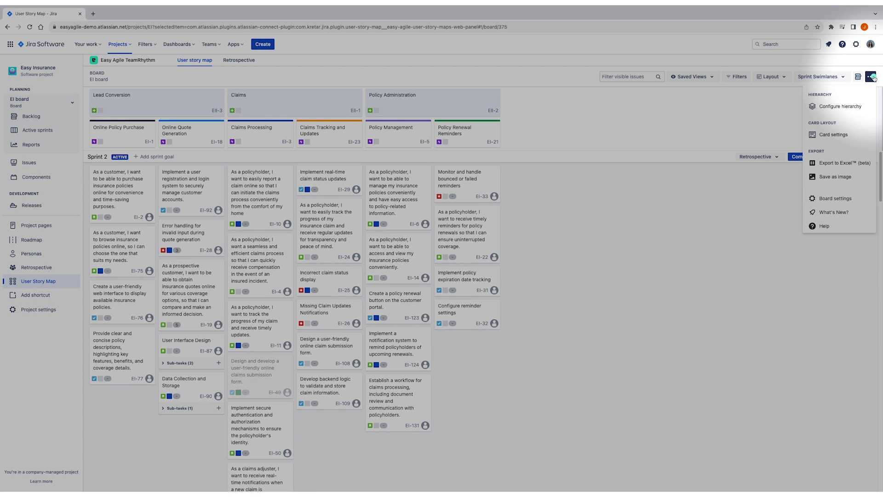
click(845, 107)
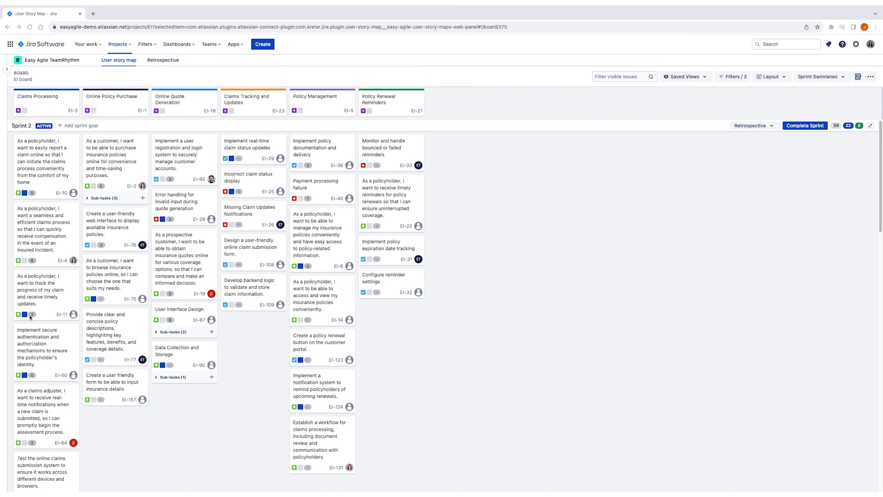
scroll(29, 317, down, 5)
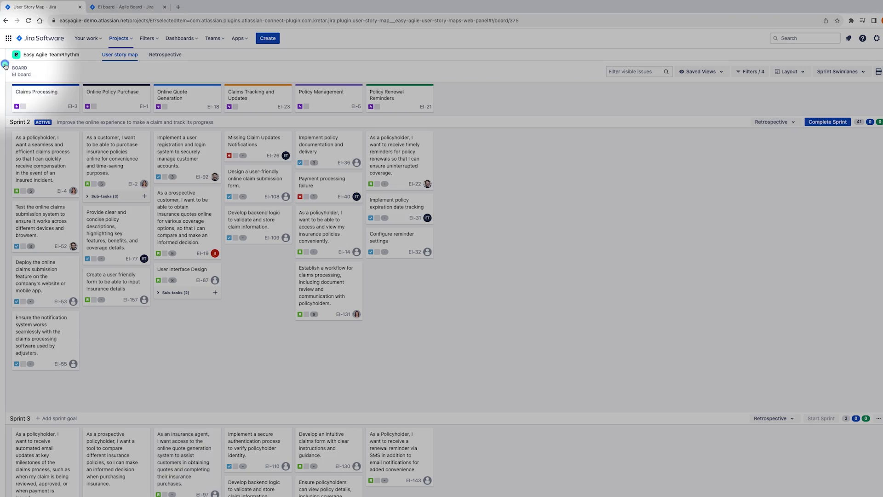
click(6, 66)
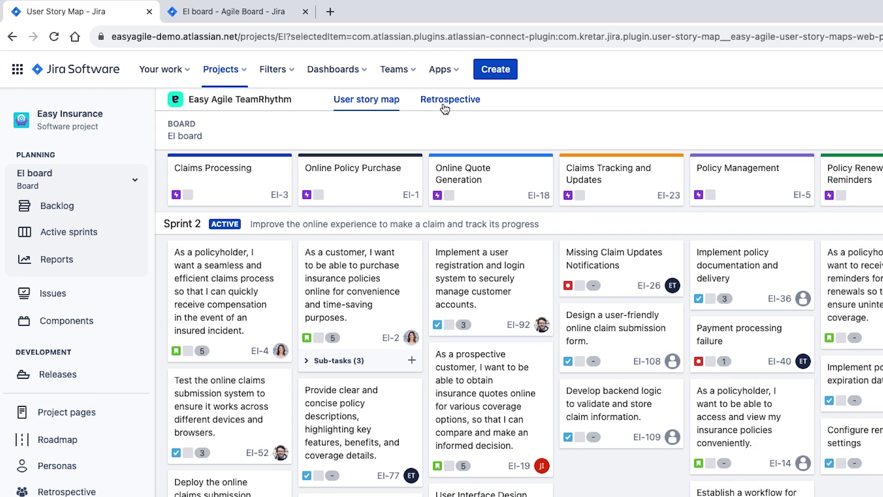
- Switch to the Retrospective view, glance at the Sprint 2 board tab, and open the sprint selector
click(445, 108)
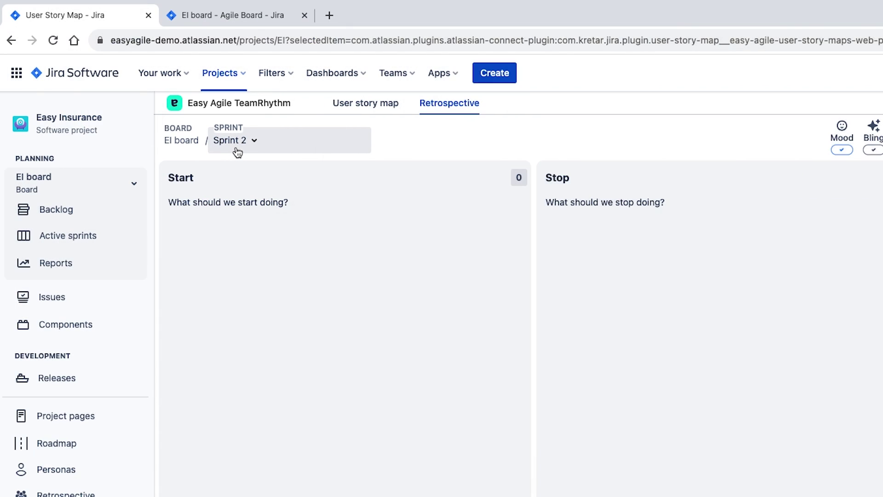
click(229, 16)
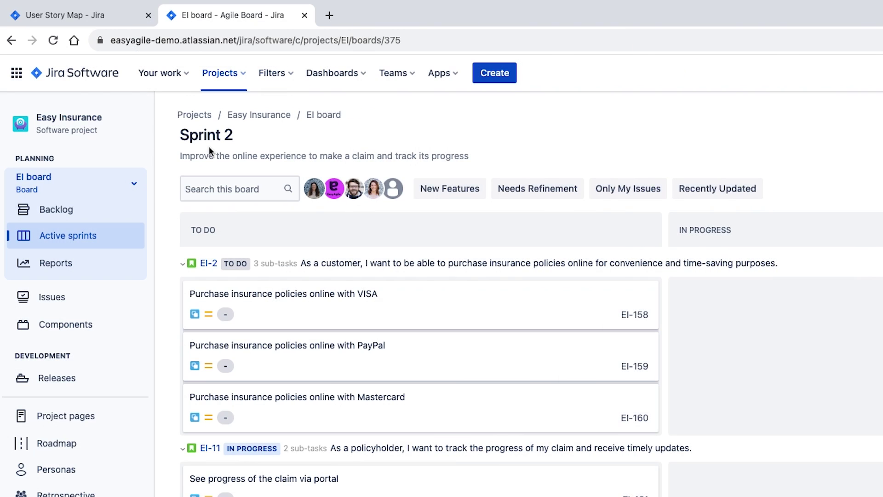
click(106, 21)
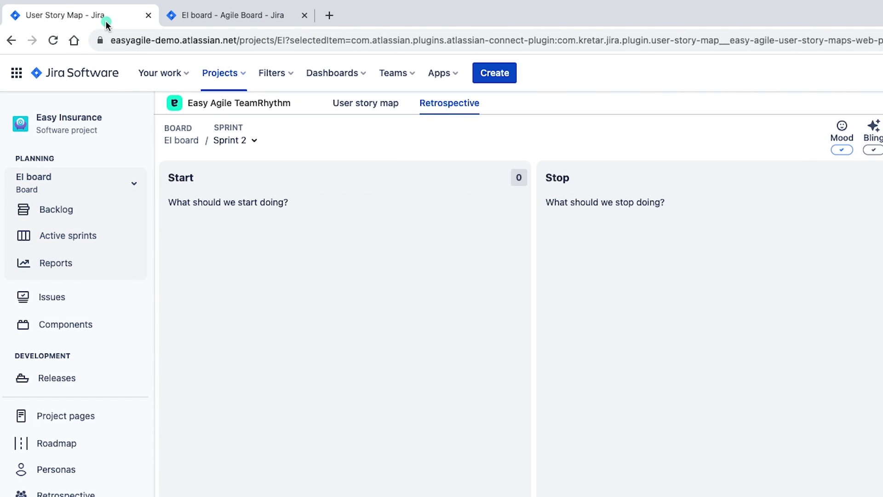
click(259, 145)
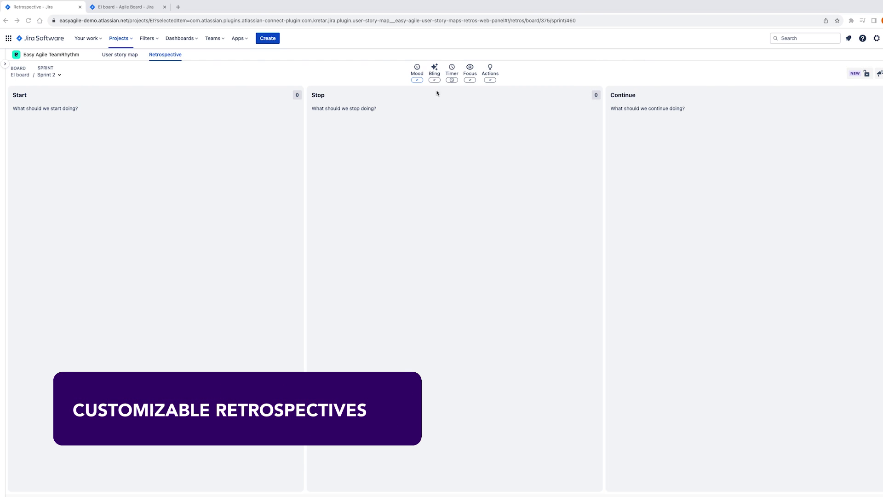
- Reword the Stop prompt to 'What should we stop doing to improve?' and add a fourth column
click(377, 109)
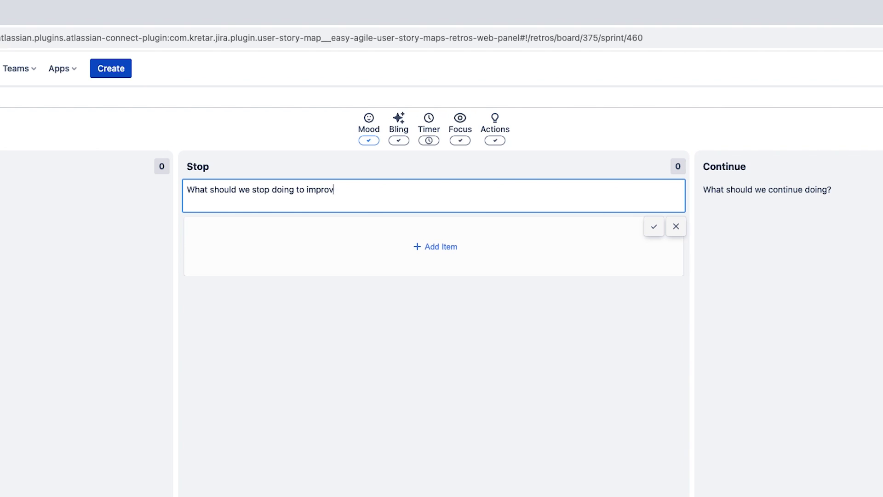
click(654, 226)
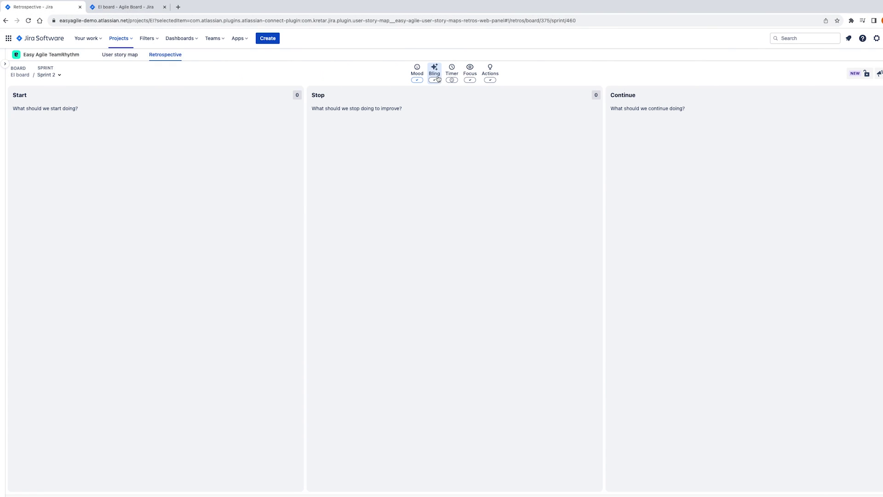
click(435, 80)
click(437, 111)
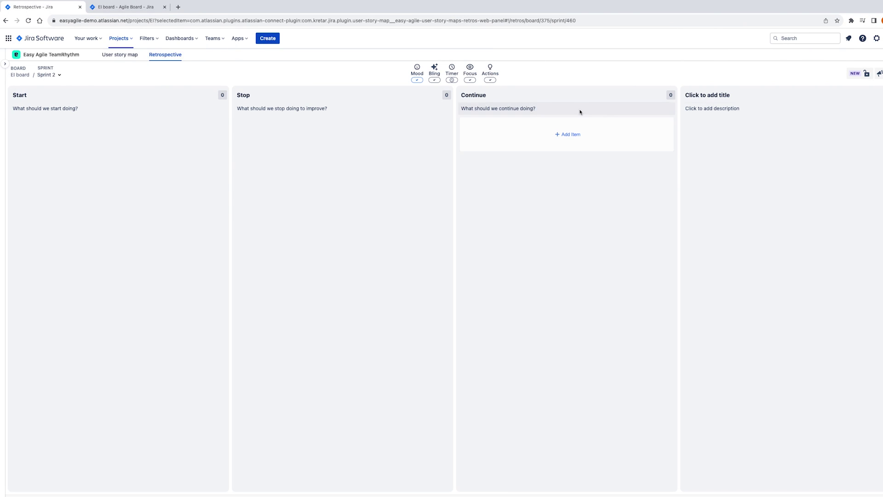
click(435, 79)
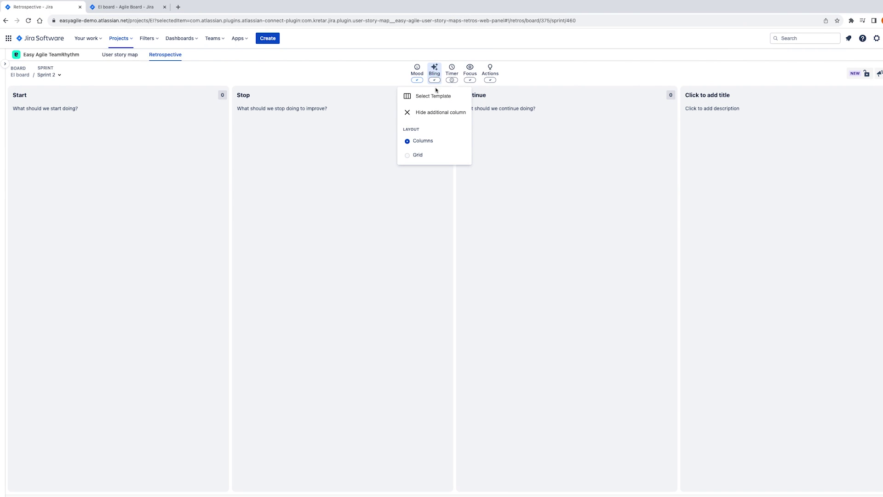
click(434, 95)
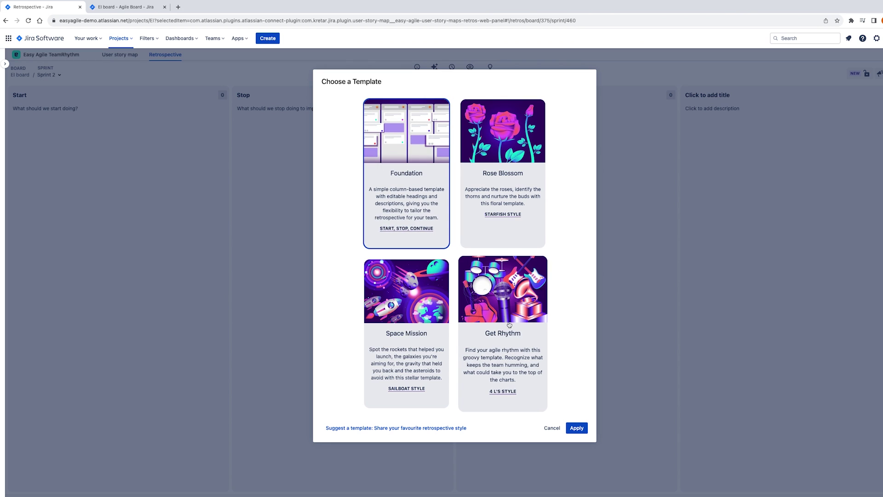
- Apply the music-themed Get Rhythm template to the retrospective board
click(525, 343)
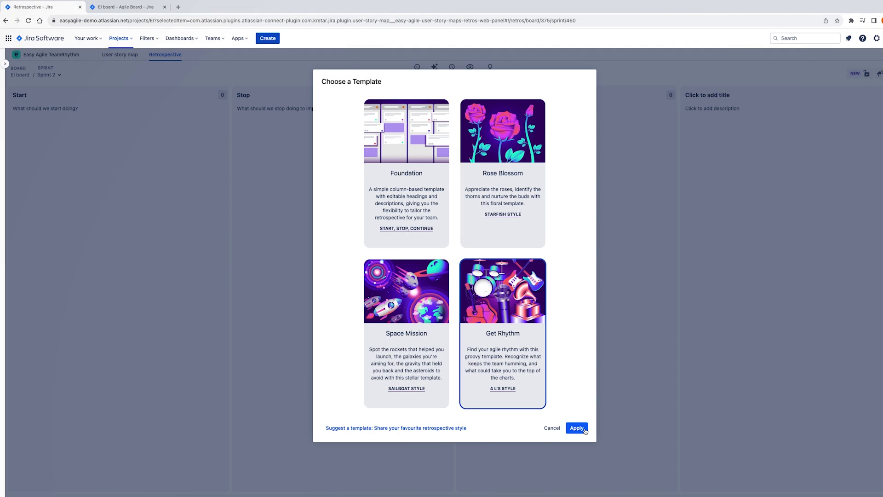
click(577, 428)
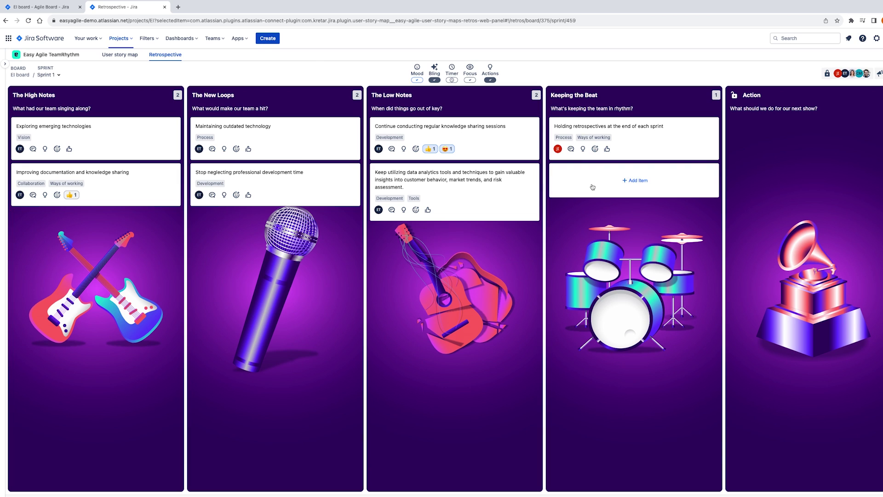
- Post an anonymous 'Schedule team retros' item in The New Loops
click(276, 228)
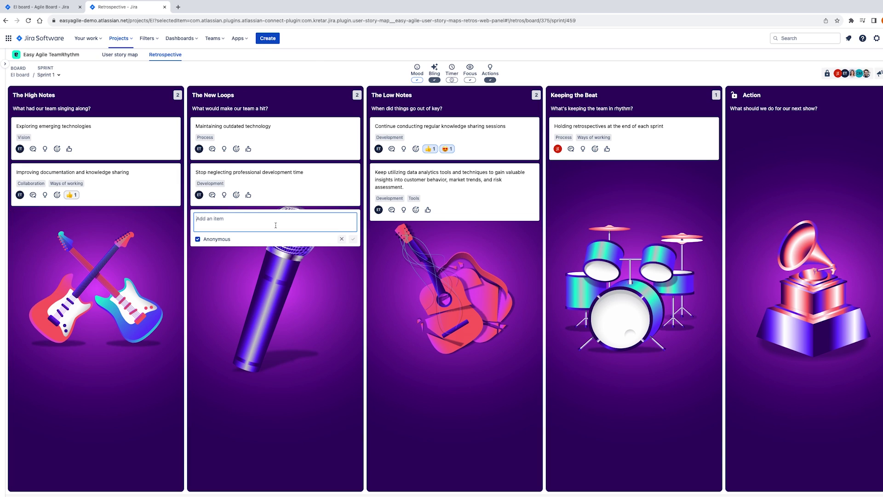
text(Schedule team retros for same day and time each week)
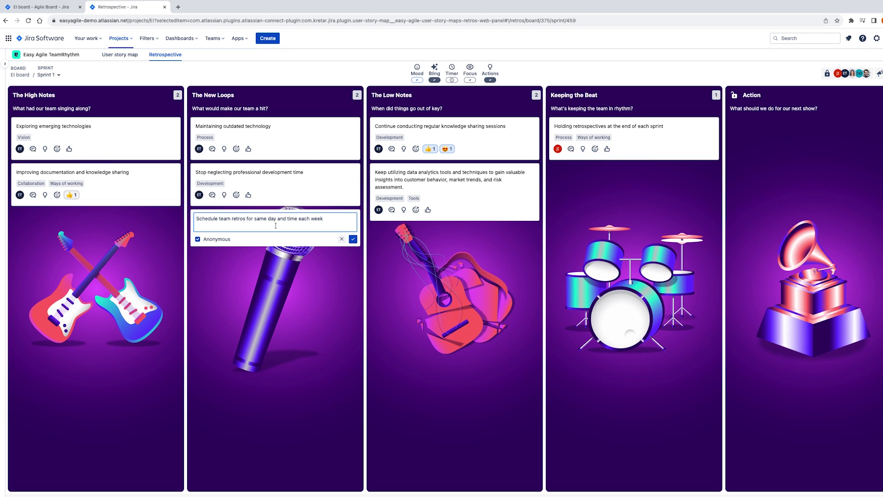
click(356, 241)
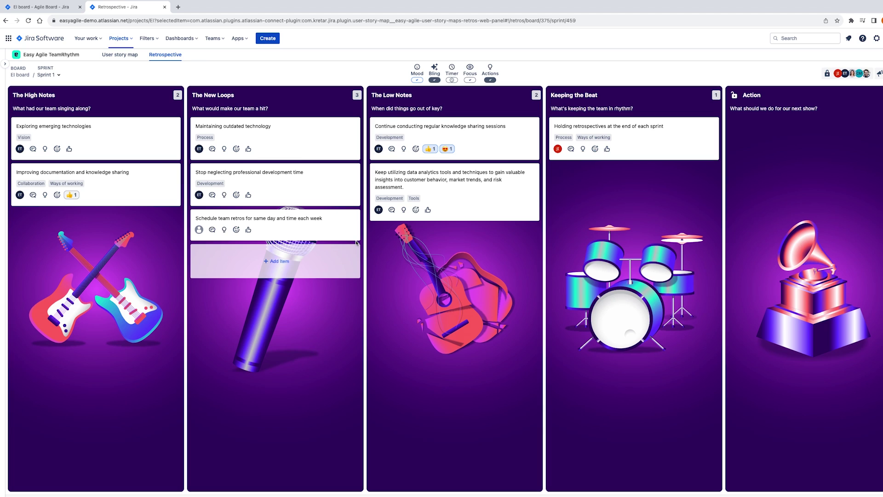
- Comment 'Fridays would be great!' on the new scheduling item
click(215, 233)
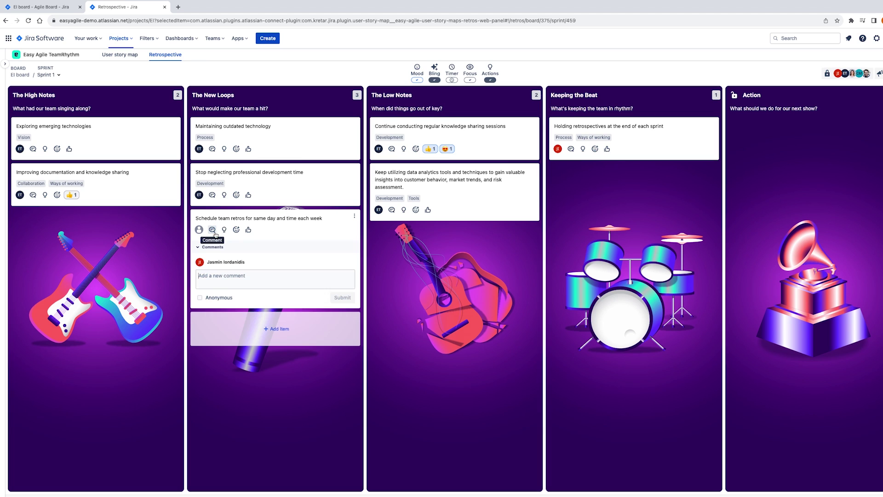
text(Fridays would be great!)
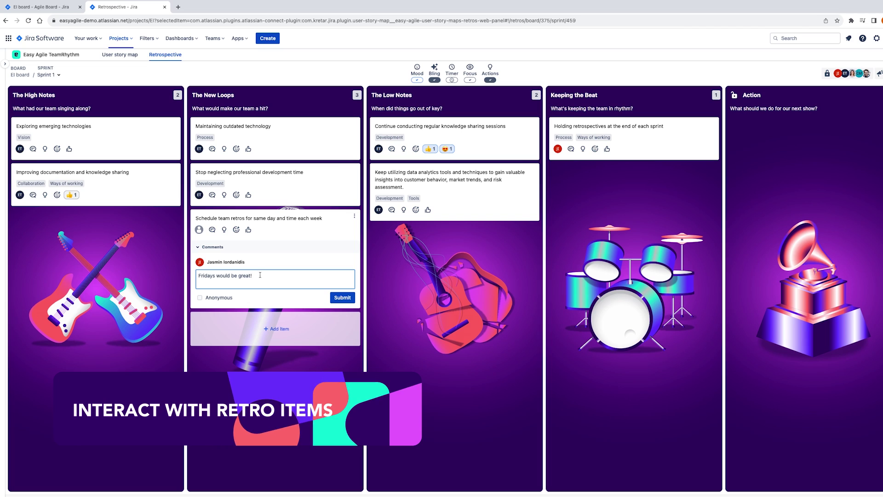
click(340, 297)
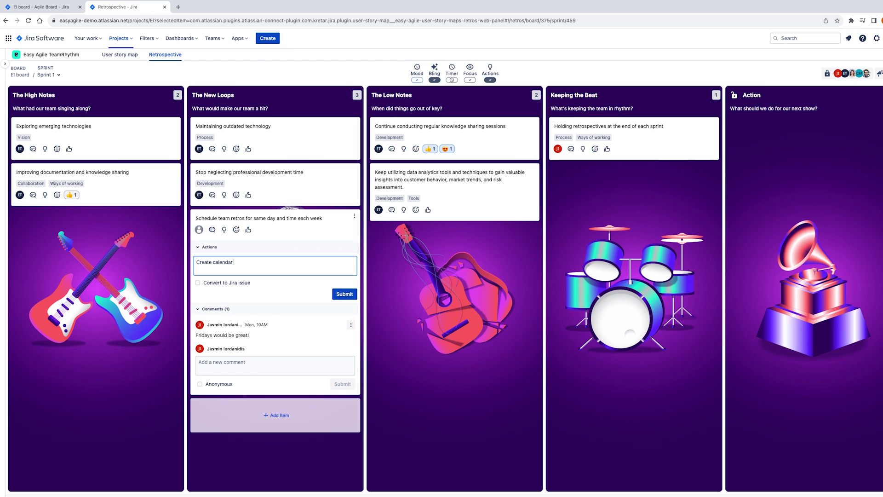
- Give the item a 'Create calendar item' action, emoji reactions and a Ways of working tag
click(344, 293)
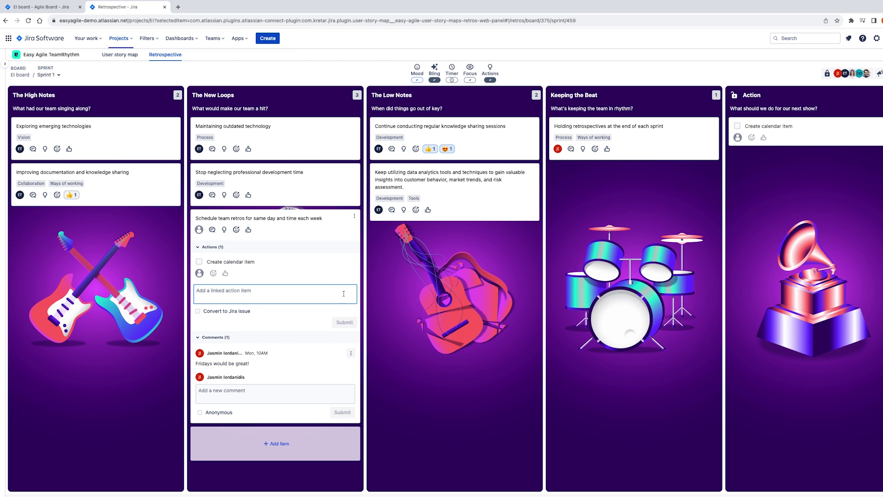
click(237, 230)
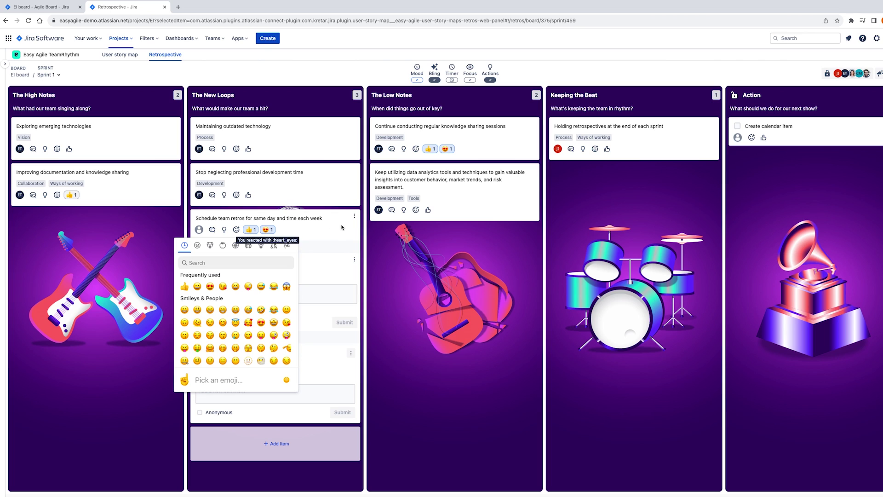
click(354, 217)
click(364, 225)
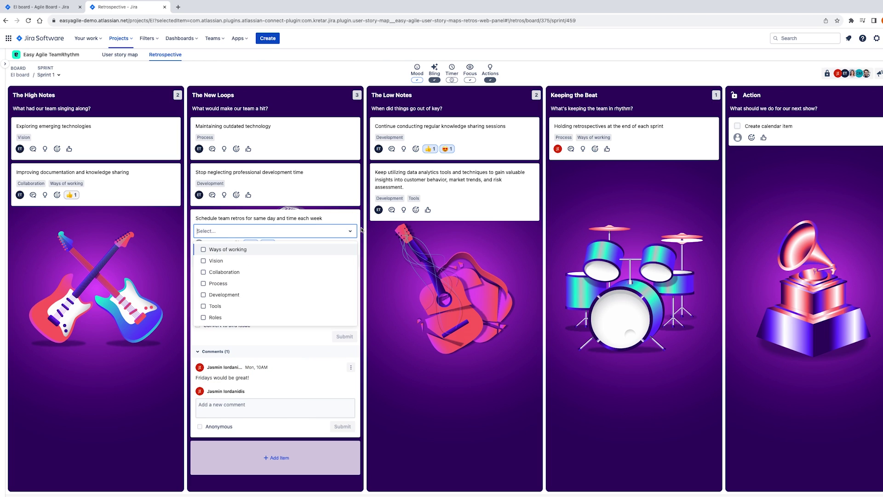
click(204, 249)
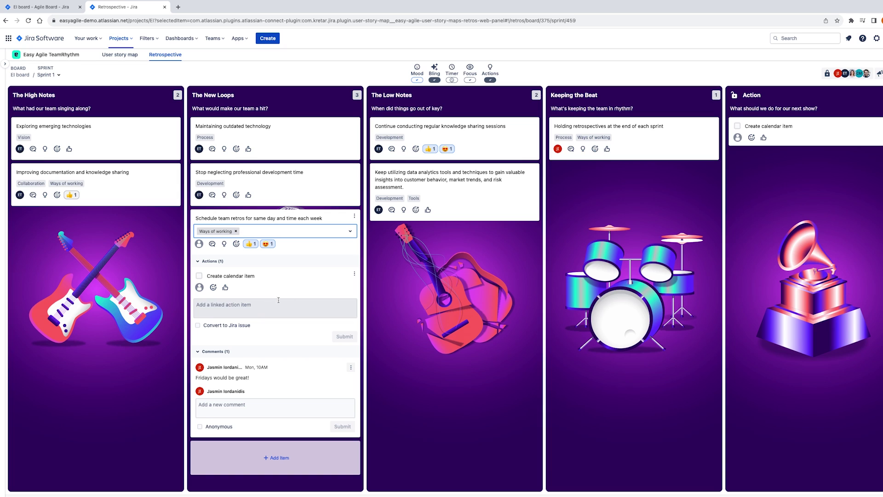
mouse_move(357, 226)
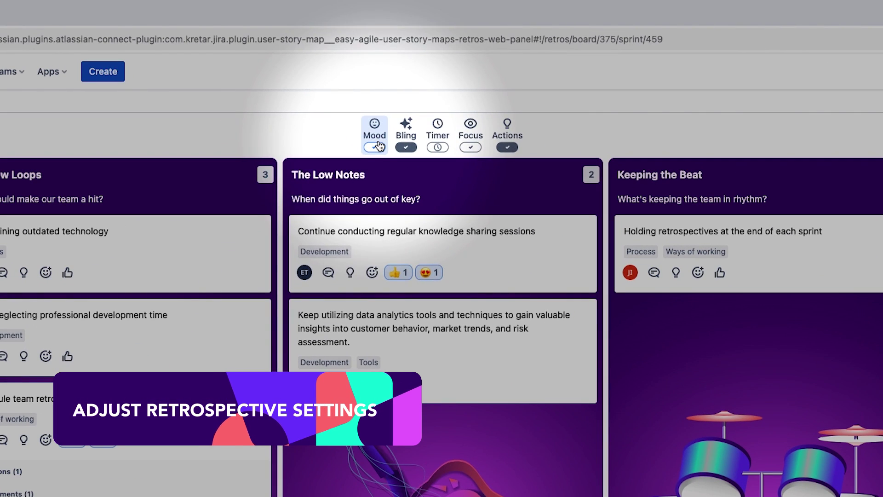
- Vote the happiest mood for 100% Happy and start a 30-minute retro timer
click(380, 147)
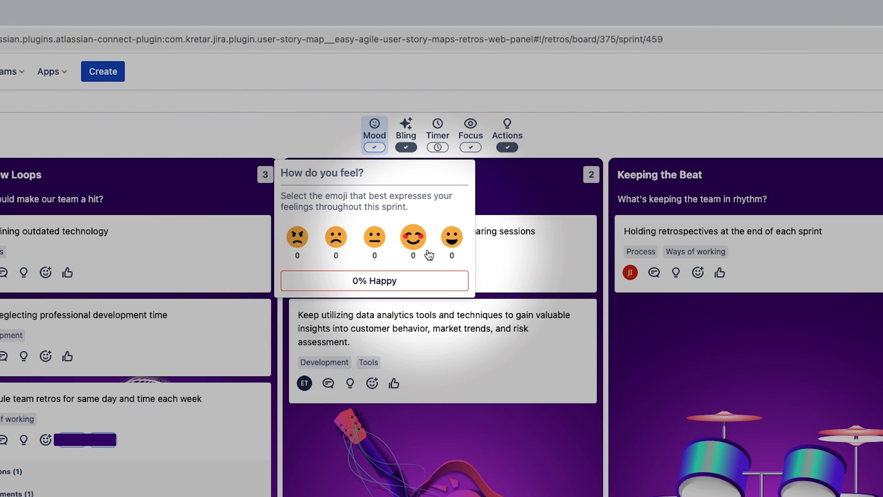
click(449, 254)
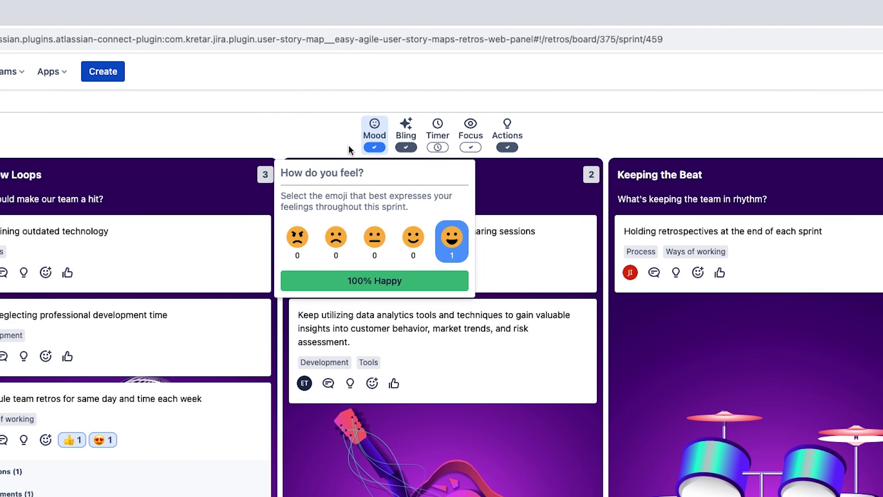
click(438, 131)
click(472, 223)
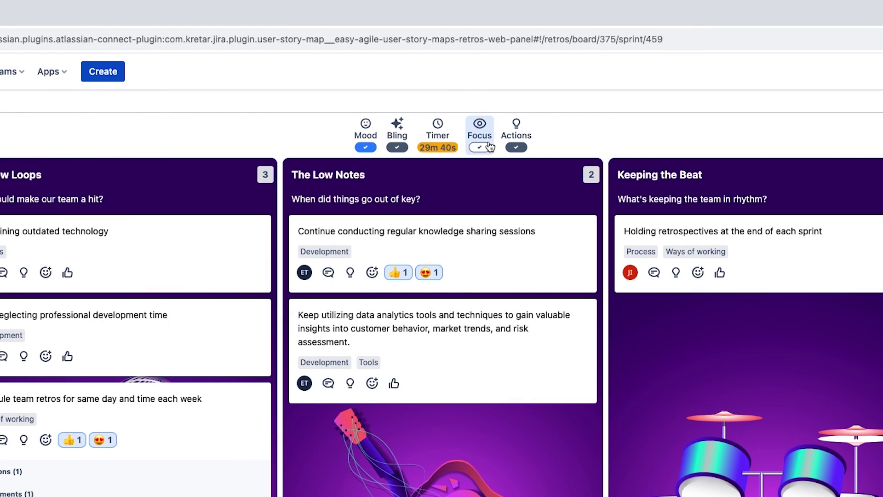
- Toggle the Ways of working and Collaboration filters, then start typing a documentation-backlog action
click(479, 131)
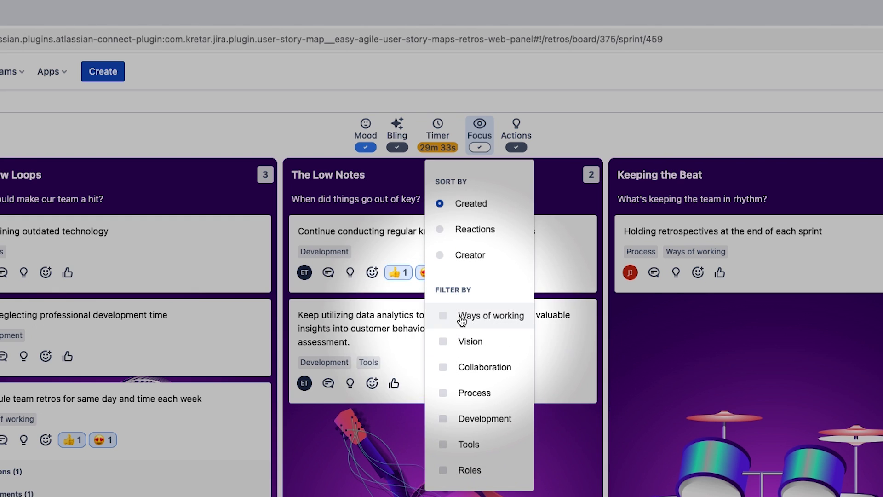
click(462, 317)
click(462, 317)
click(459, 371)
click(459, 370)
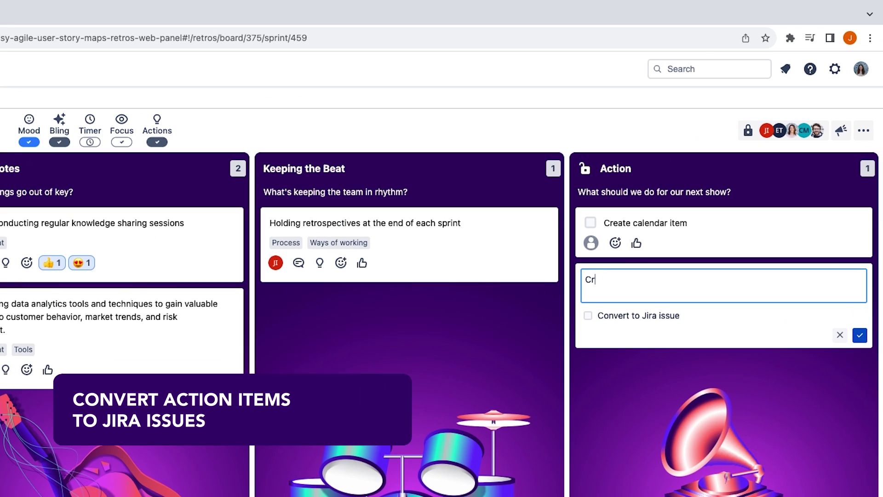
text(eate a back)
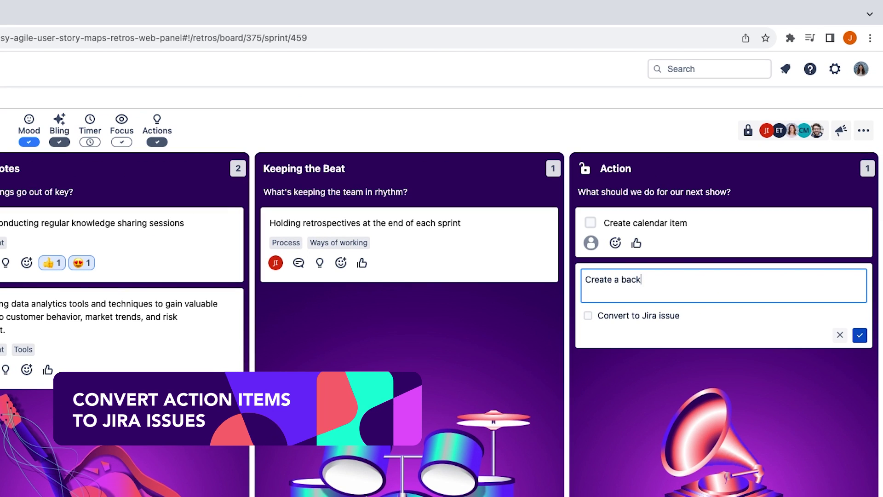
text(log of team documentation nee)
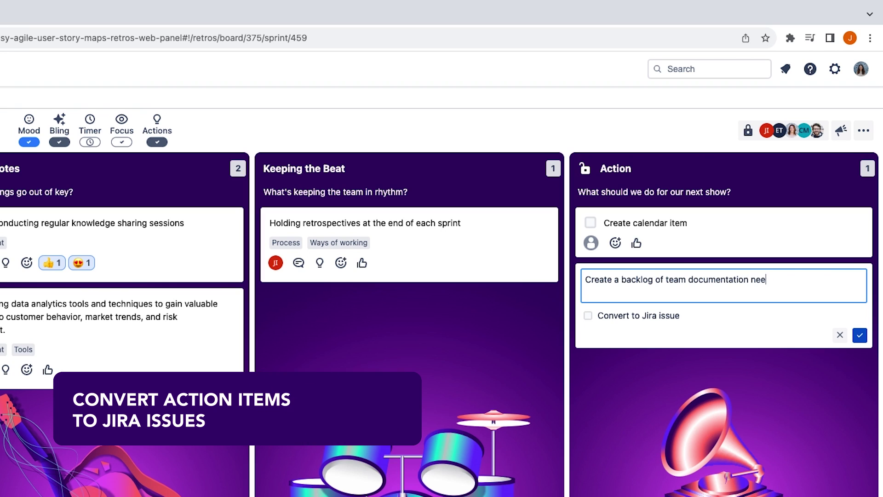
text(ded for claims processing technologies)
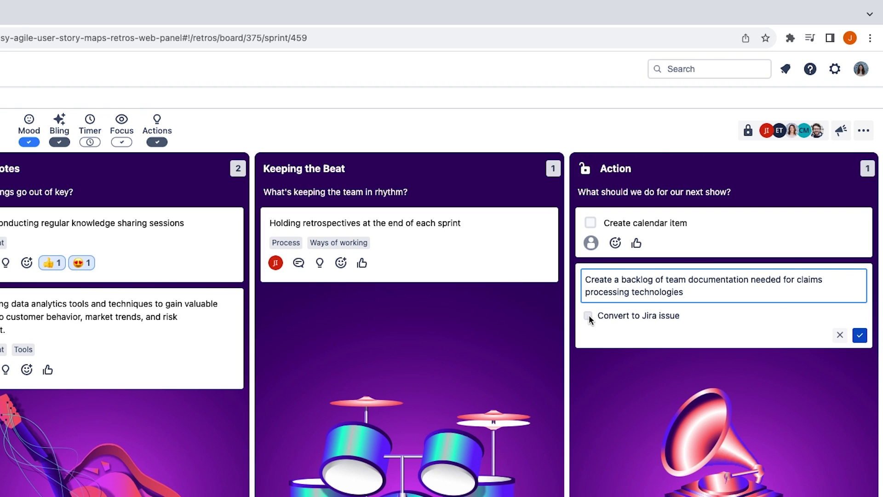
- Convert the documentation-backlog action into a Jira issue under epic EI-3 in Sprint 2
click(588, 316)
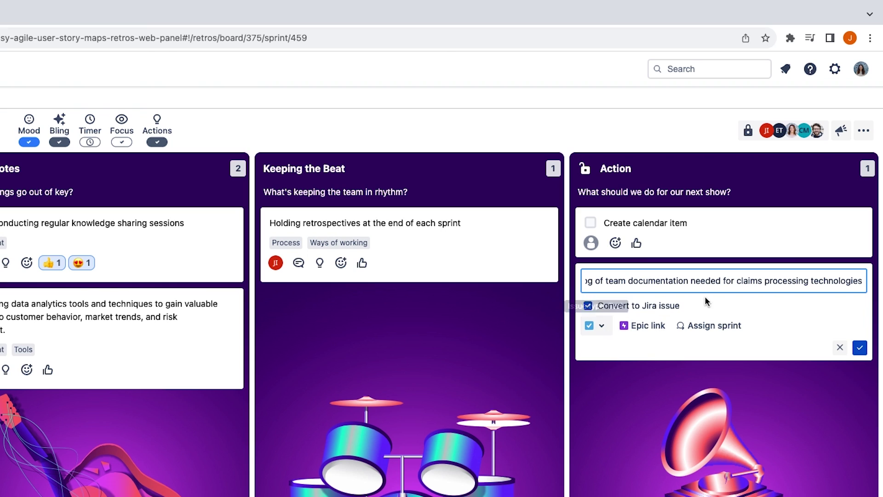
click(596, 325)
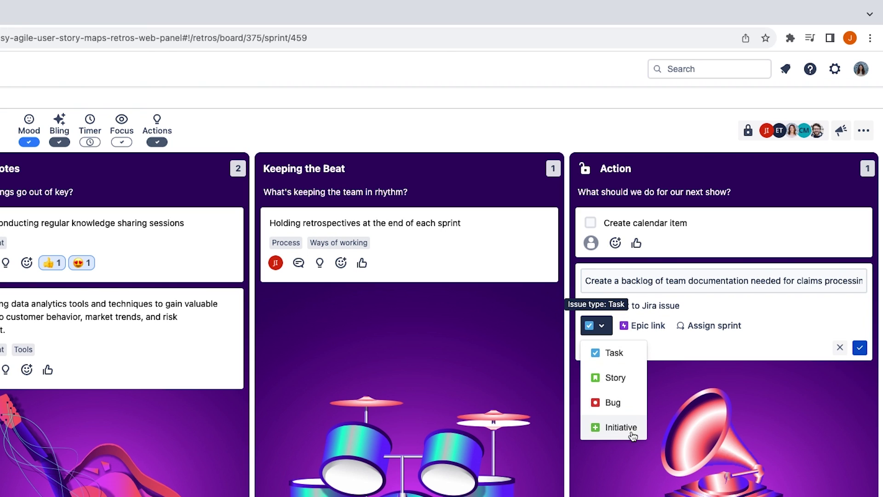
click(646, 324)
click(665, 425)
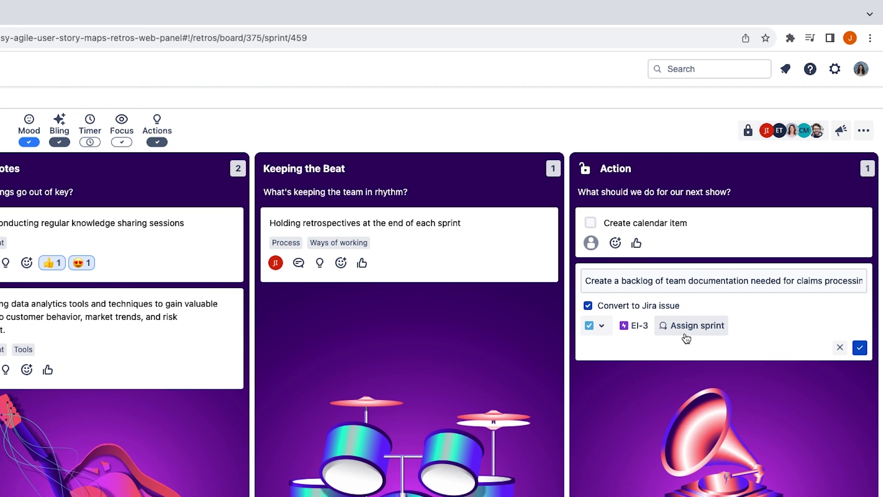
click(687, 331)
click(688, 360)
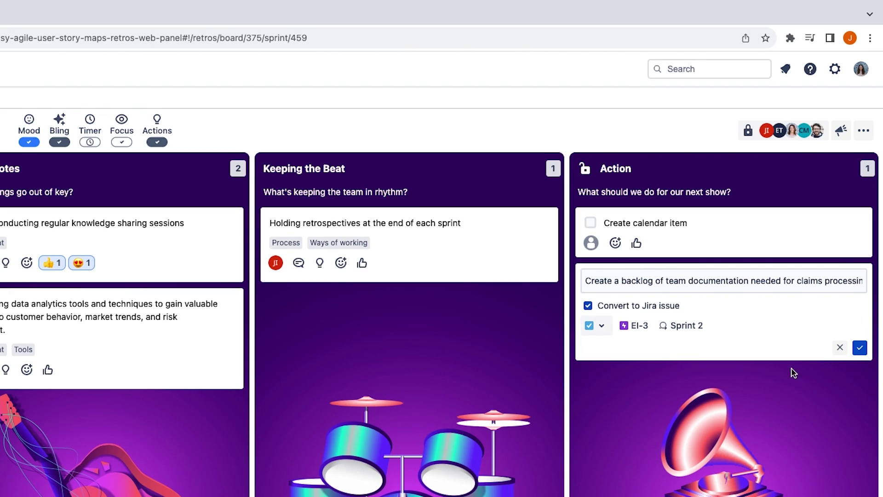
click(859, 348)
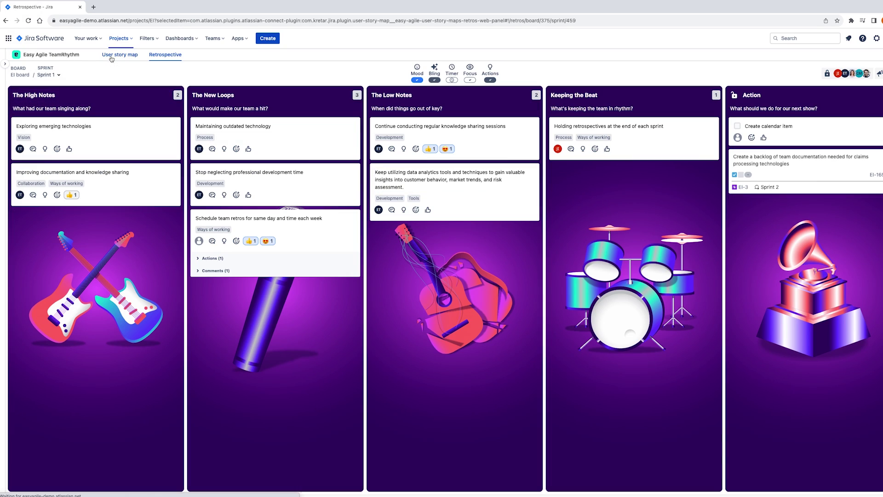
click(111, 55)
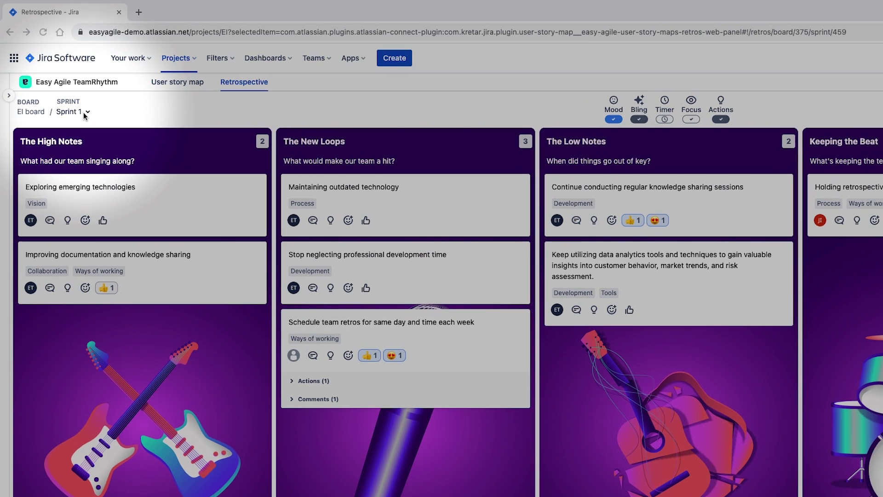
- Switch the retrospective to Sprint 2 from the sprint dropdown
click(57, 76)
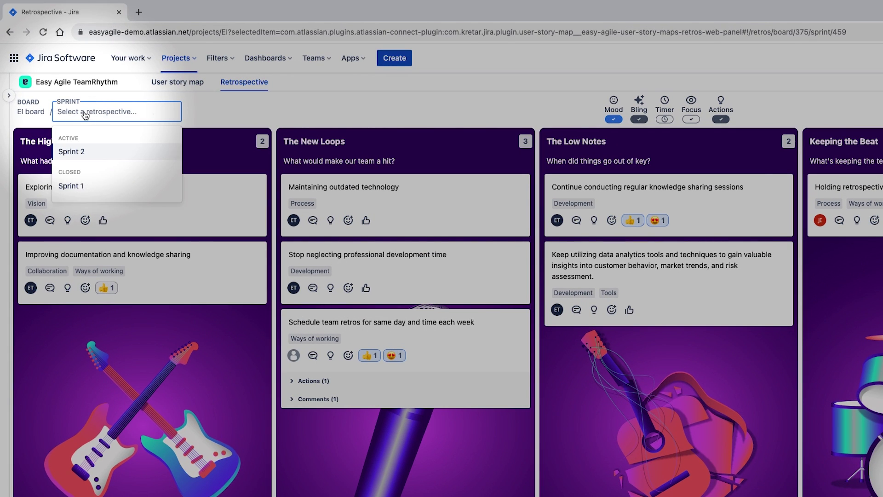
click(79, 149)
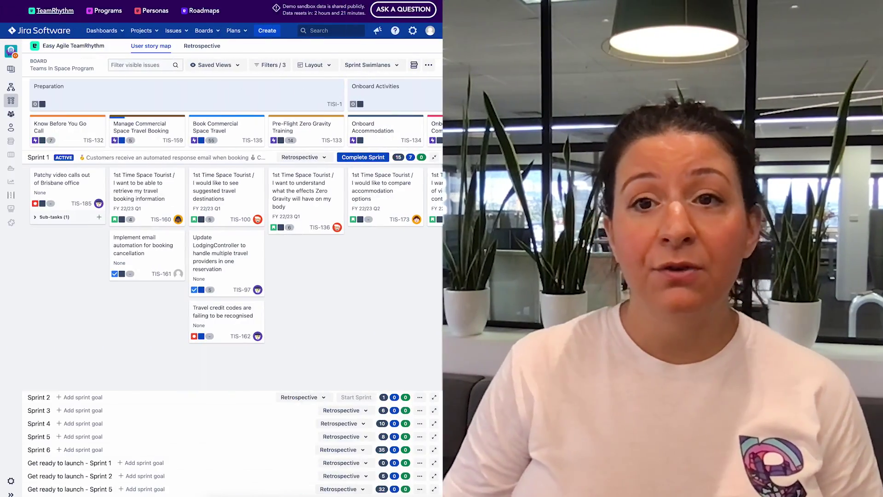
- Open the TeamRhythm menu and scroll the story map through its sprint rows and Backlog lane
click(50, 10)
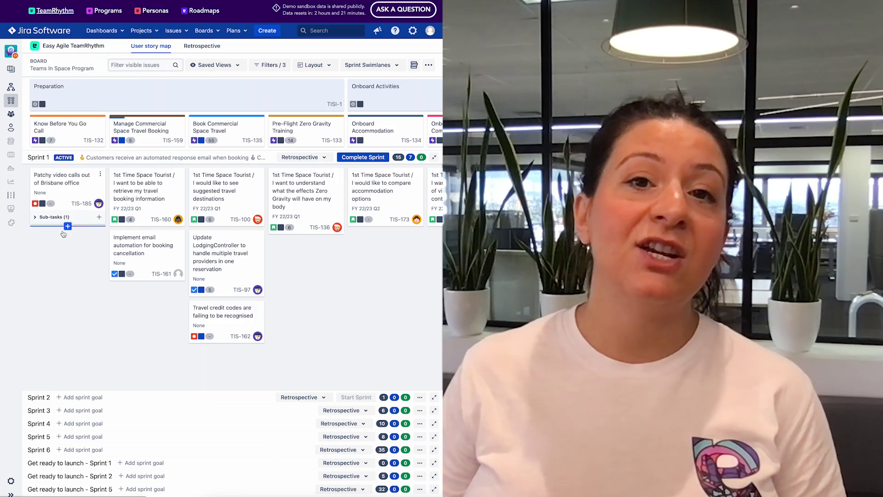
scroll(184, 229, right, 5)
scroll(183, 229, right, 9)
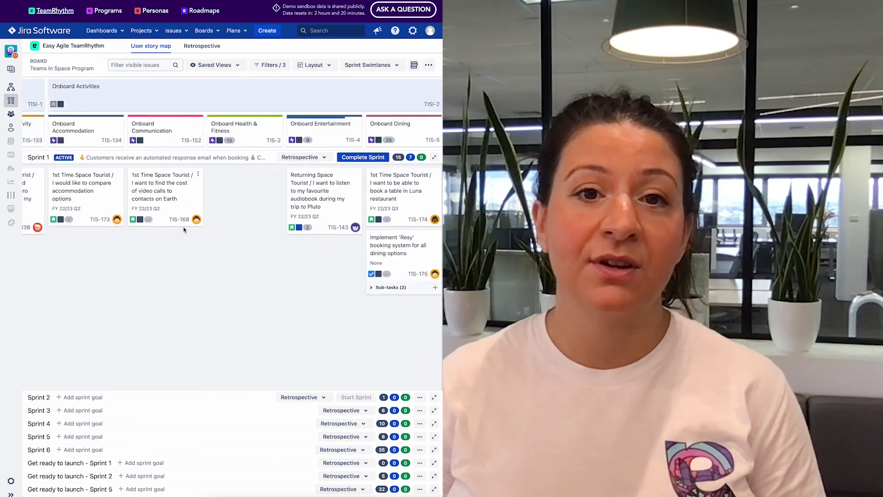
scroll(184, 229, down, 7)
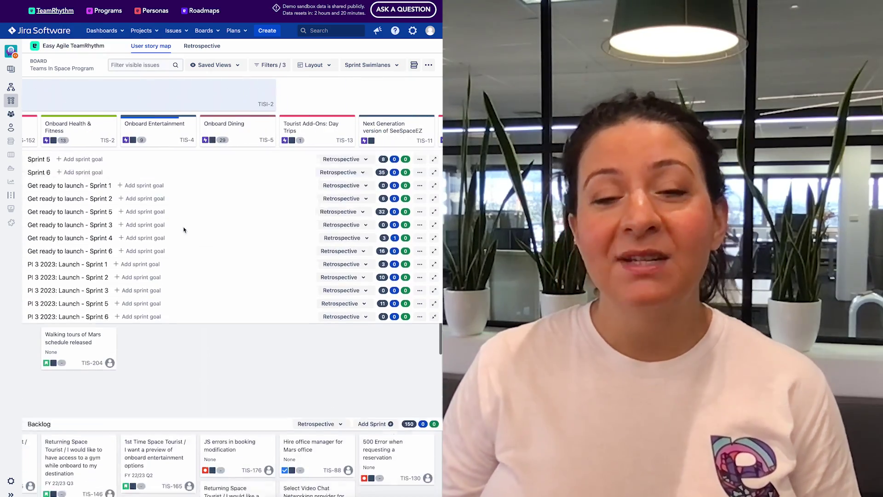
scroll(184, 230, left, 7)
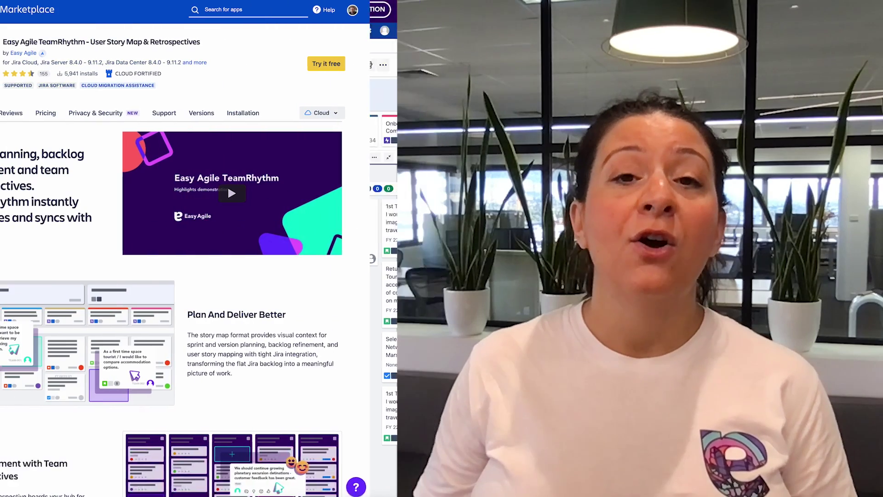